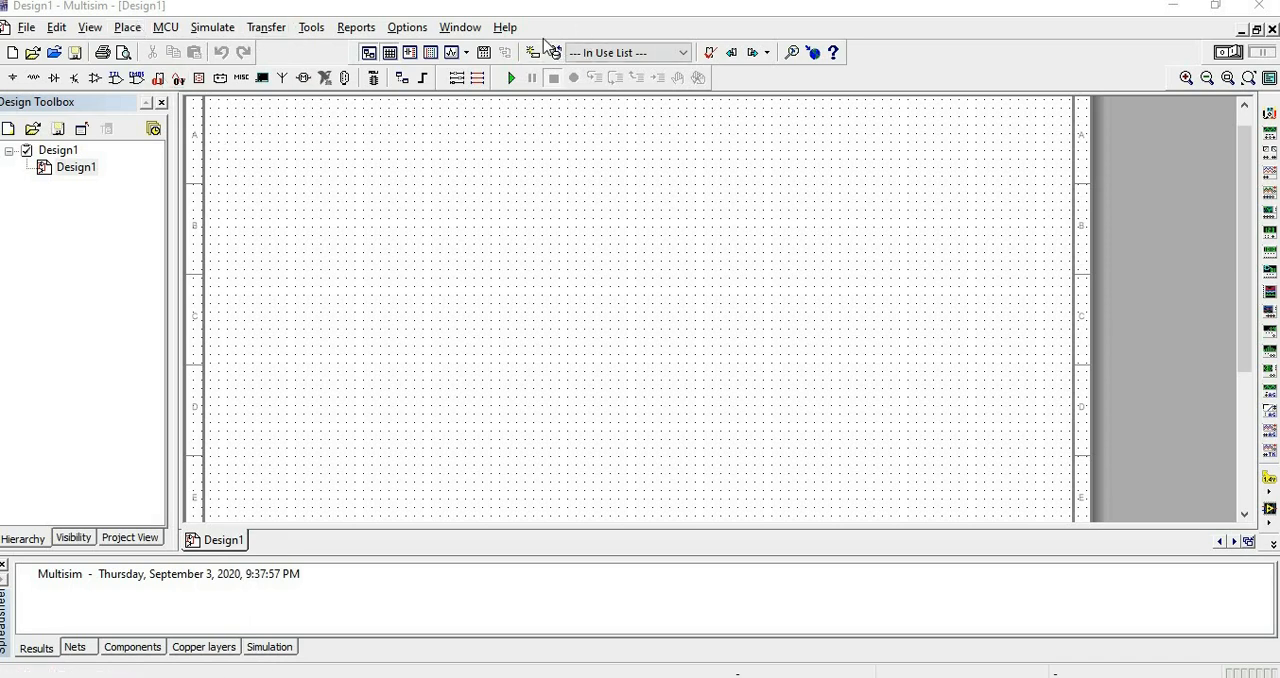
Show the Measurement components toolbar and dock it beside the standard toolbars above the schematic.
{"action": "left_click", "coordinate": [90, 30]}
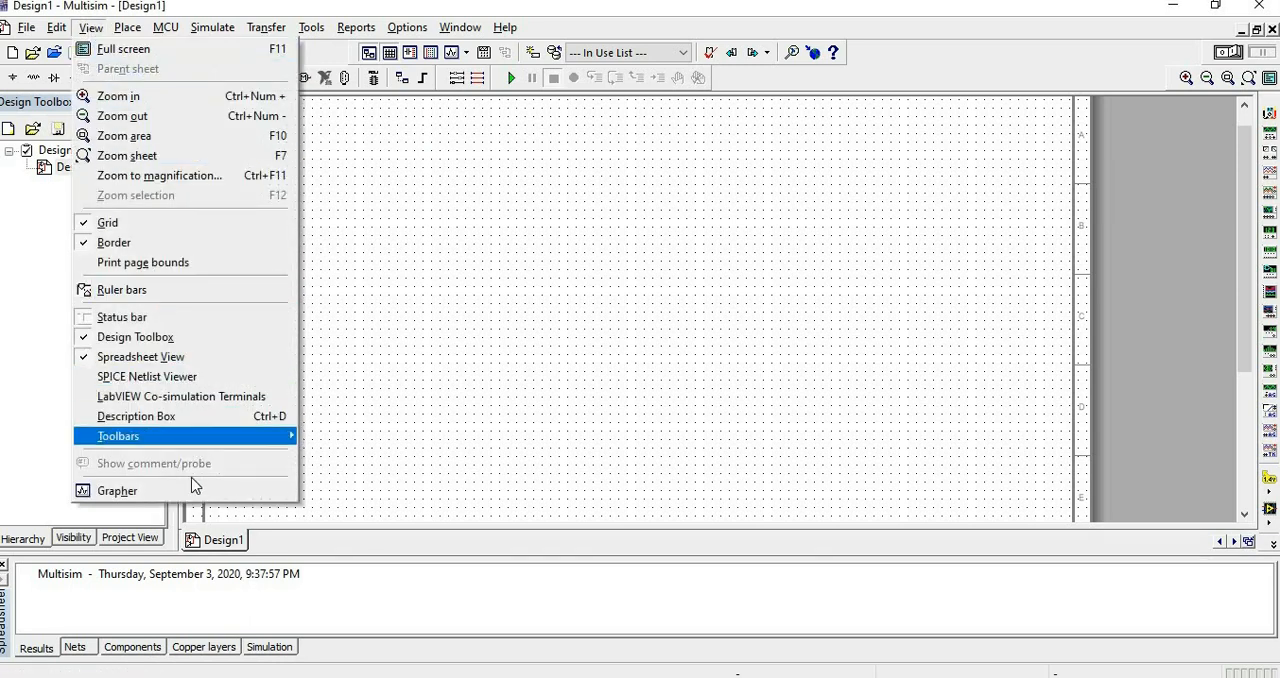
{"action": "mouse_move", "coordinate": [190, 446]}
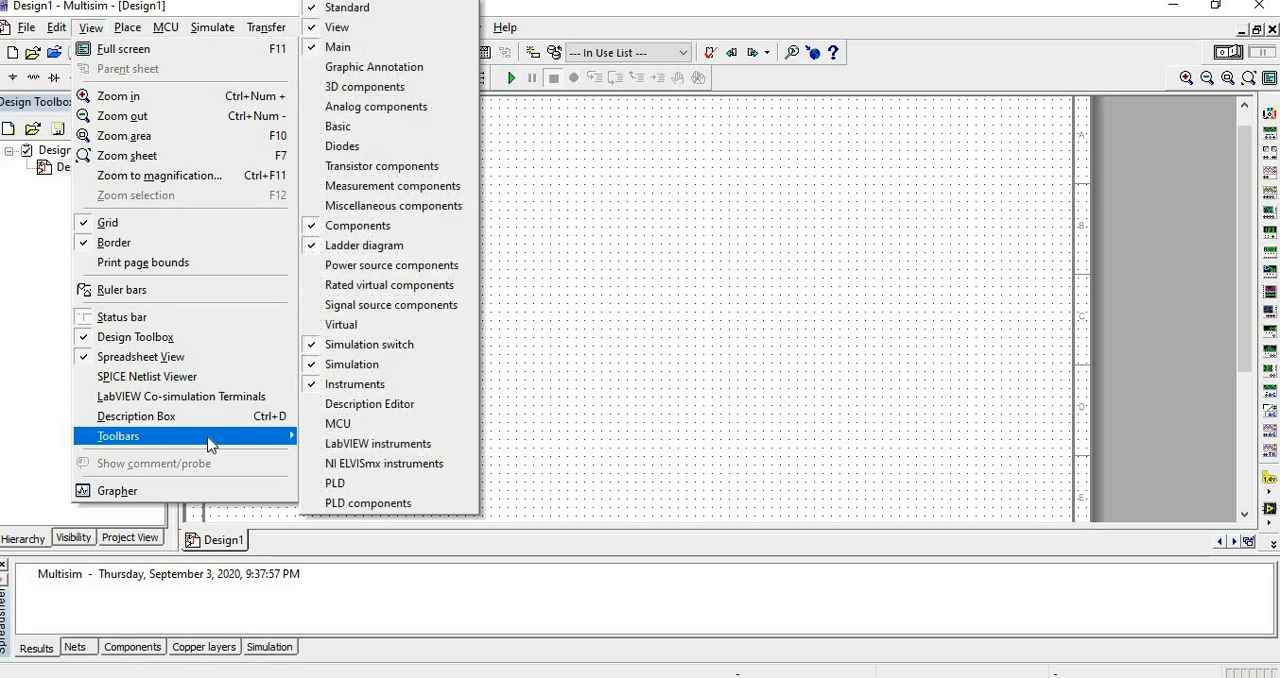
{"action": "left_click", "coordinate": [366, 192]}
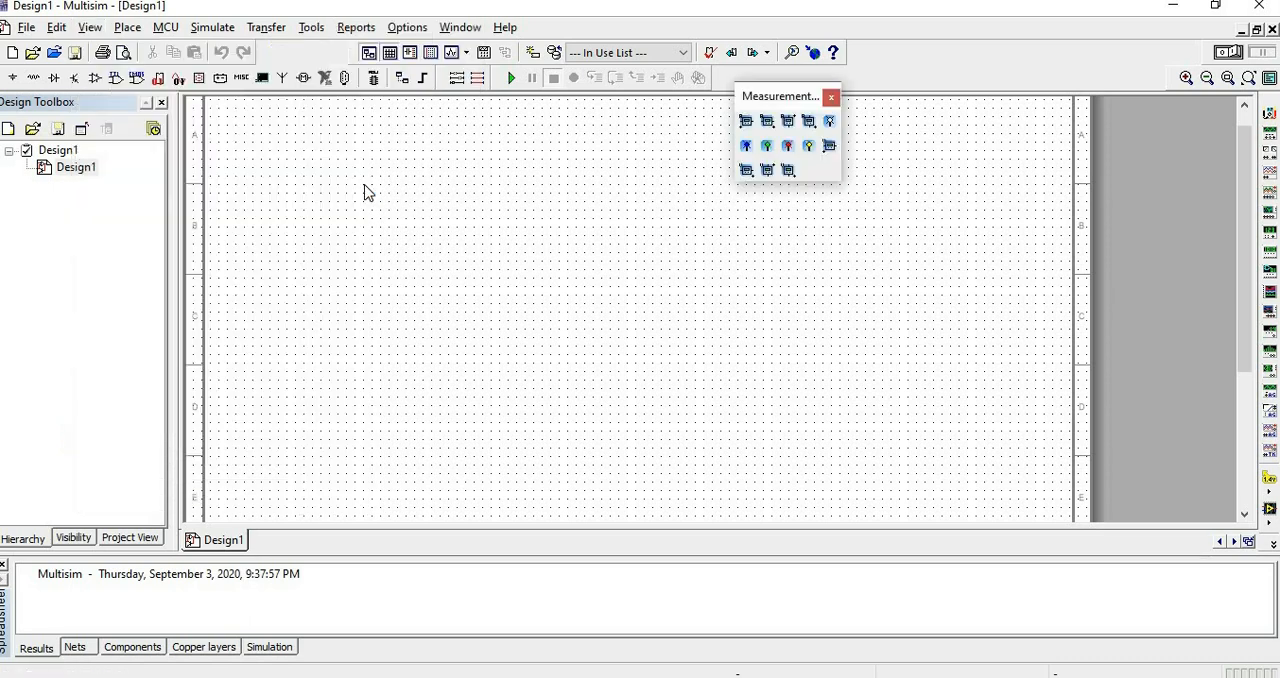
{"action": "left_click_drag", "start_coordinate": [785, 96], "coordinate": [880, 48]}
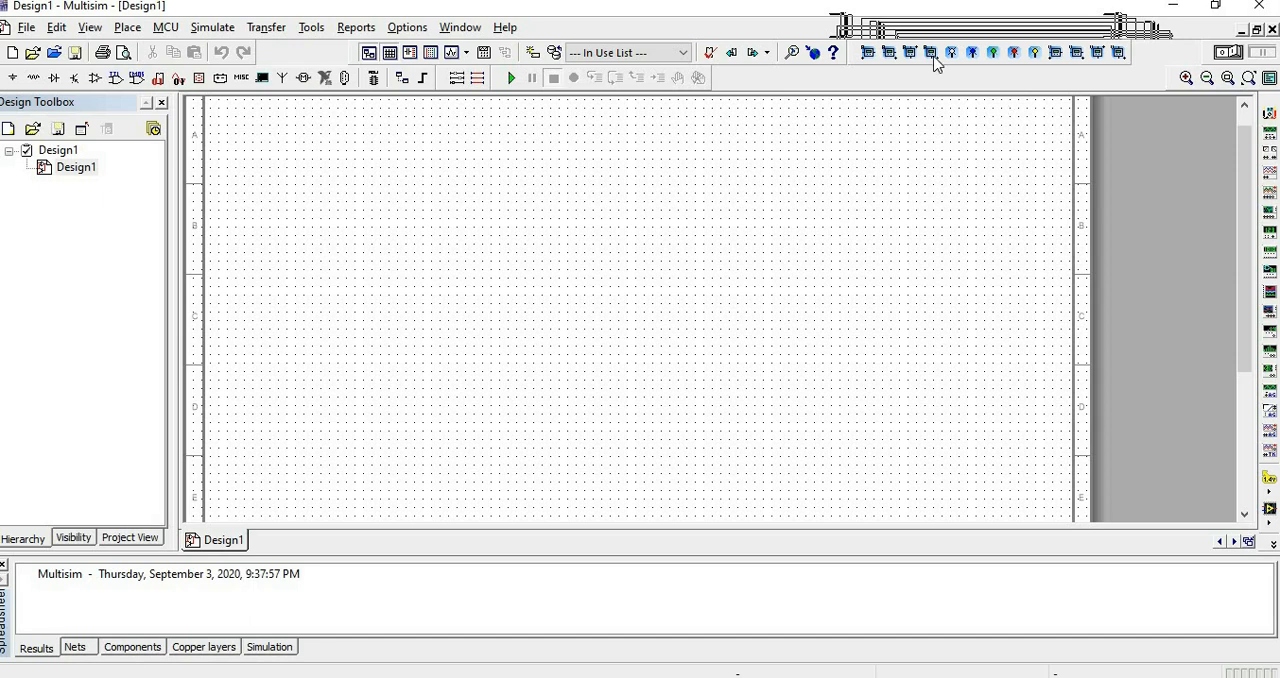
Place a DC_POWER source from the Sources group's POWER_SOURCES family in the upper-left area of the schematic.
{"action": "left_click", "coordinate": [127, 31]}
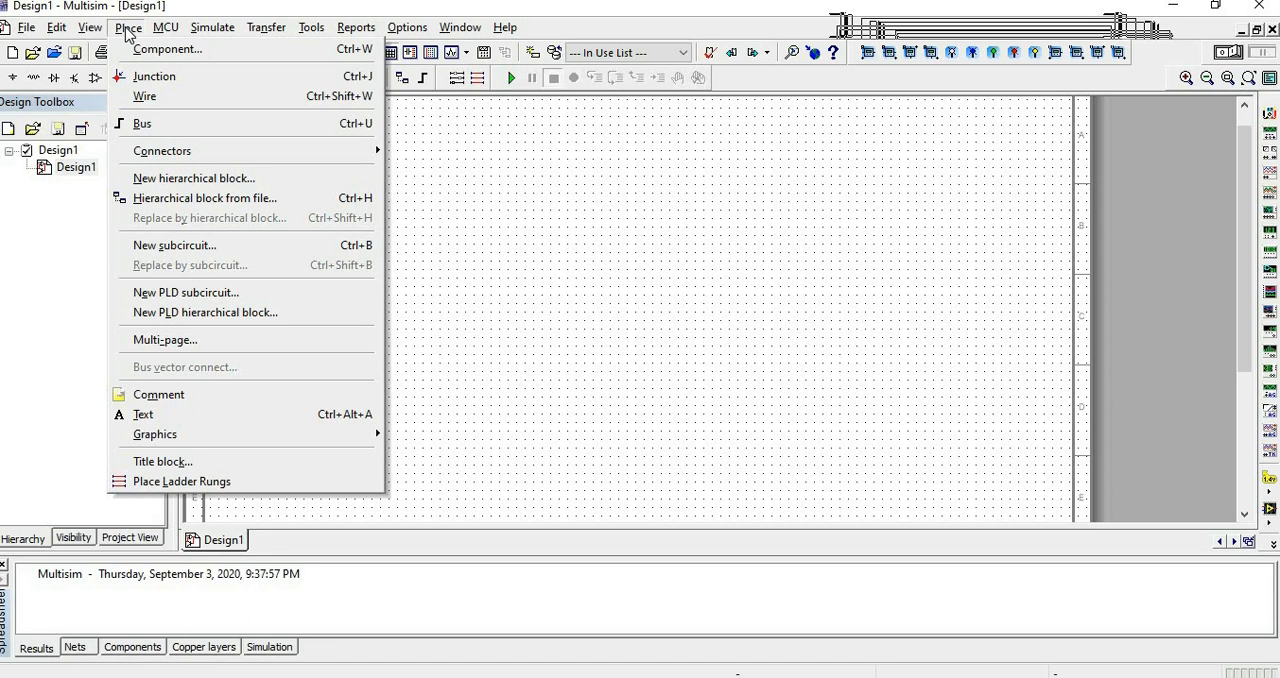
{"action": "left_click", "coordinate": [155, 49]}
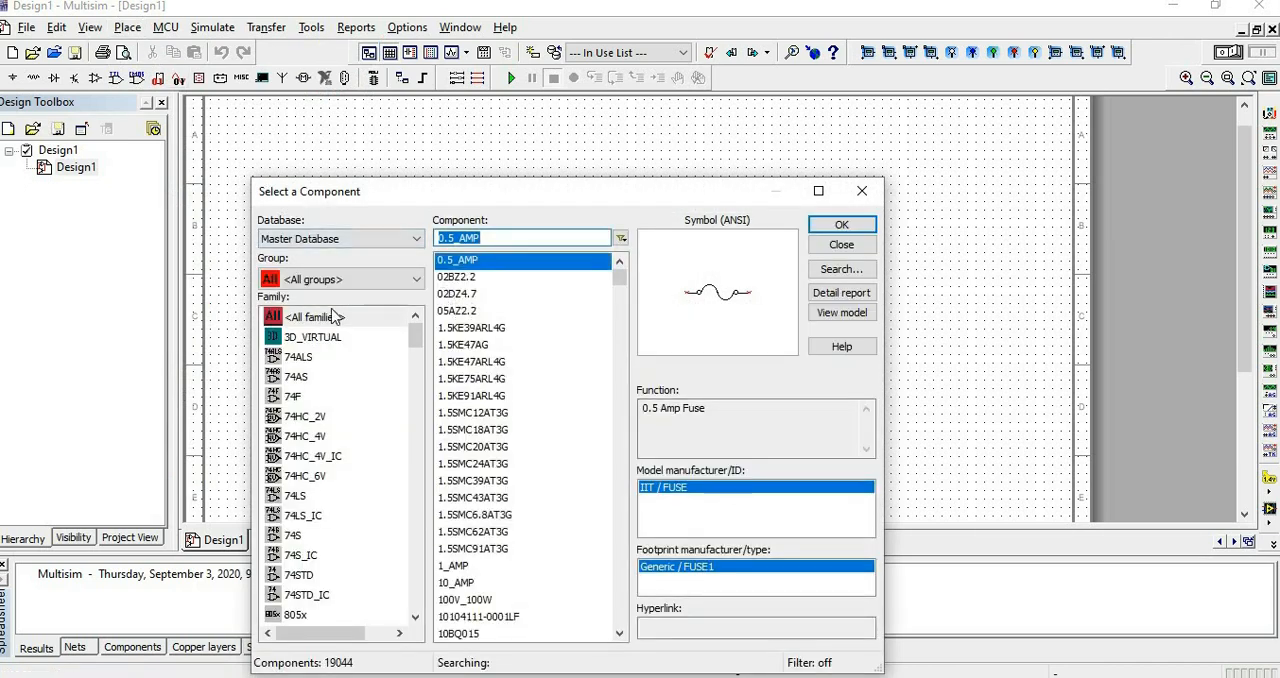
{"action": "left_click", "coordinate": [333, 281]}
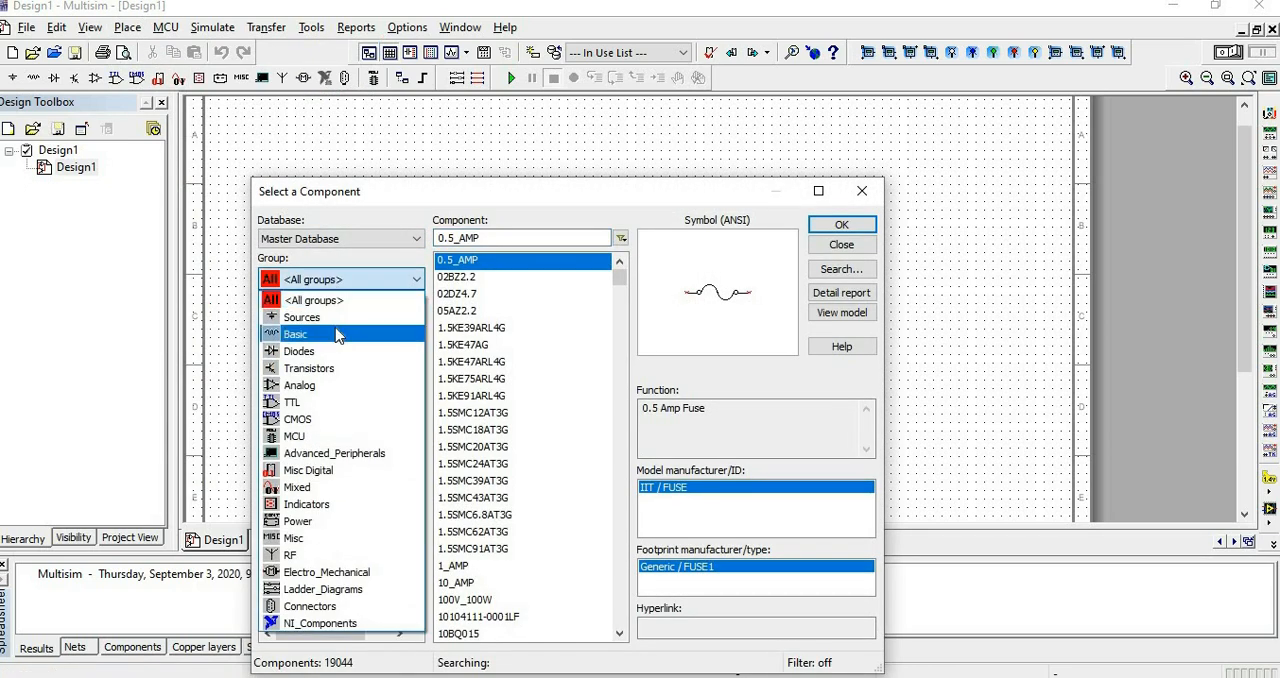
{"action": "left_click", "coordinate": [328, 316]}
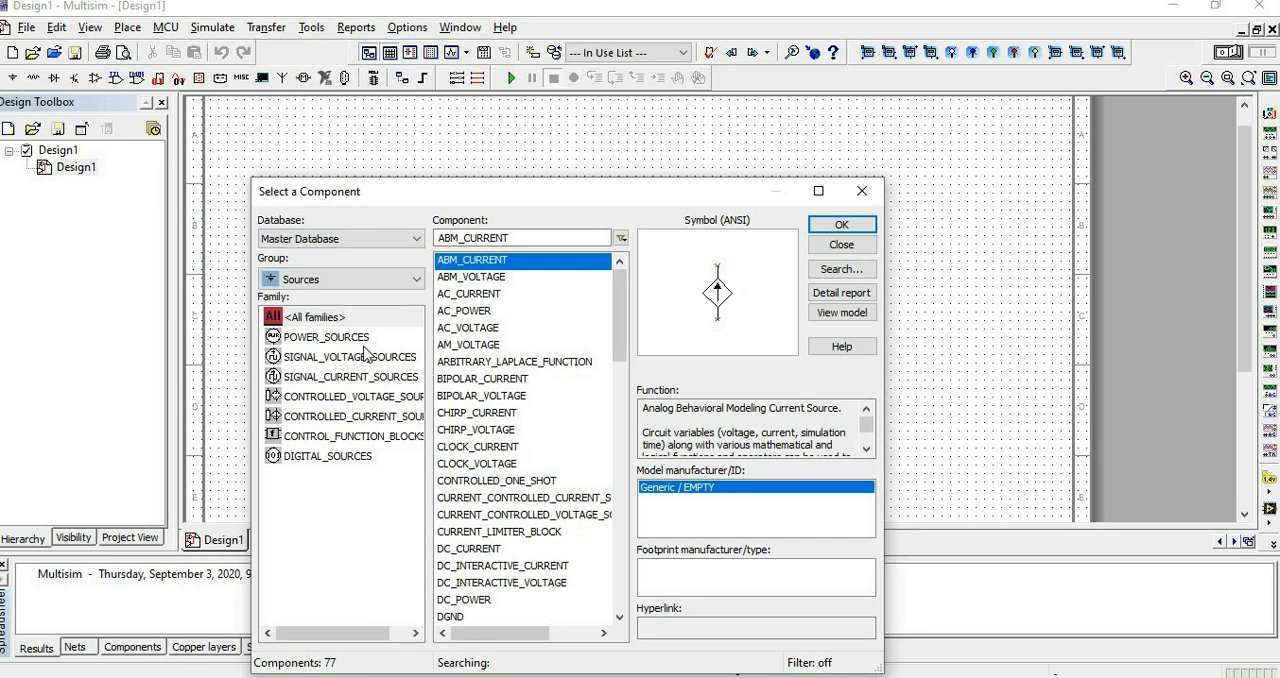
{"action": "left_click", "coordinate": [363, 340]}
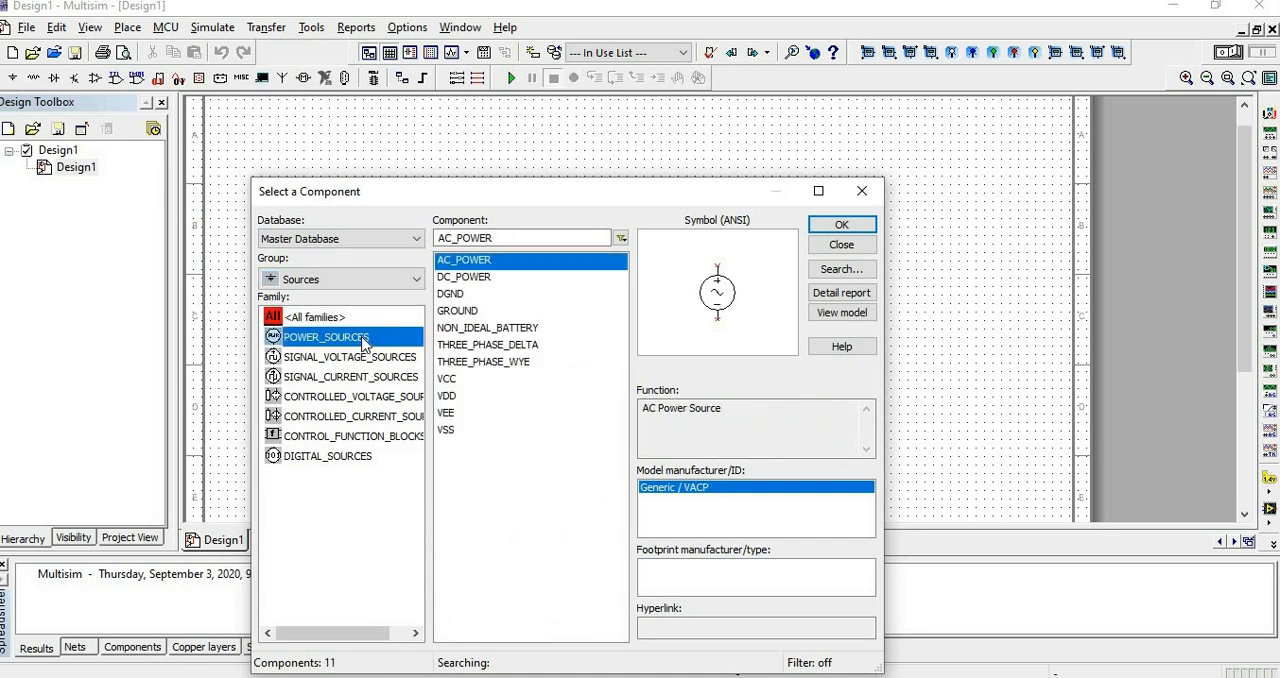
{"action": "left_click", "coordinate": [481, 278]}
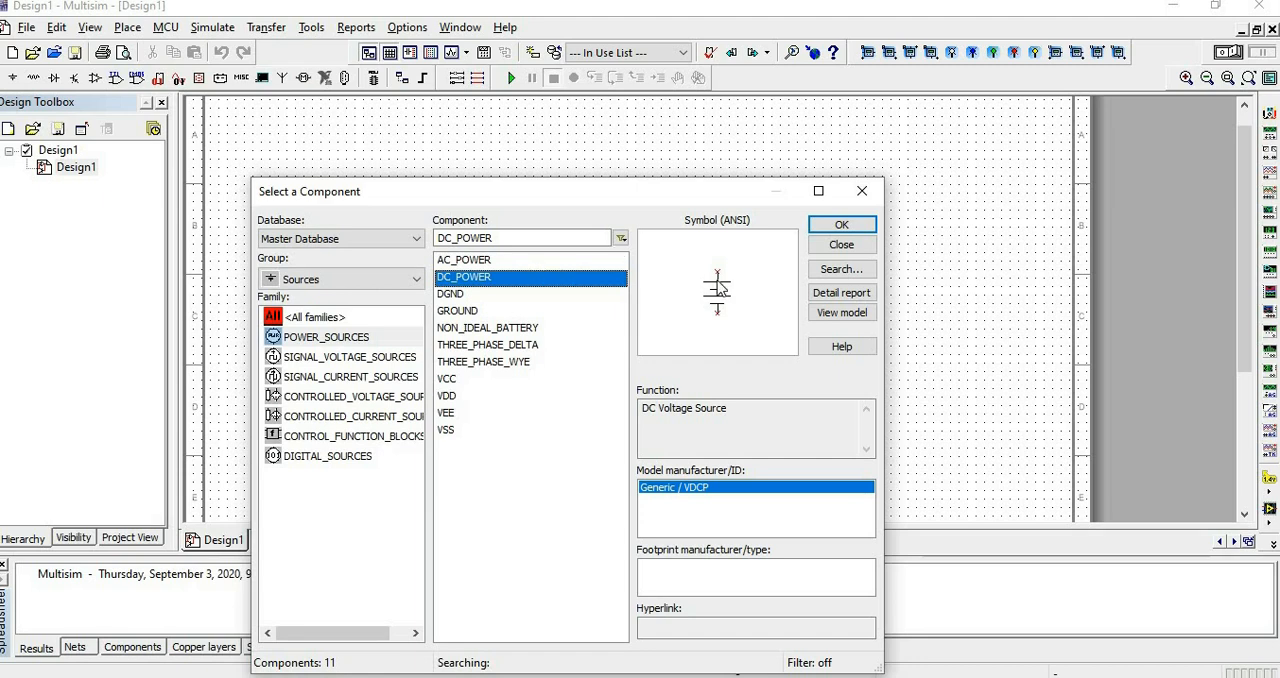
{"action": "left_click", "coordinate": [838, 224]}
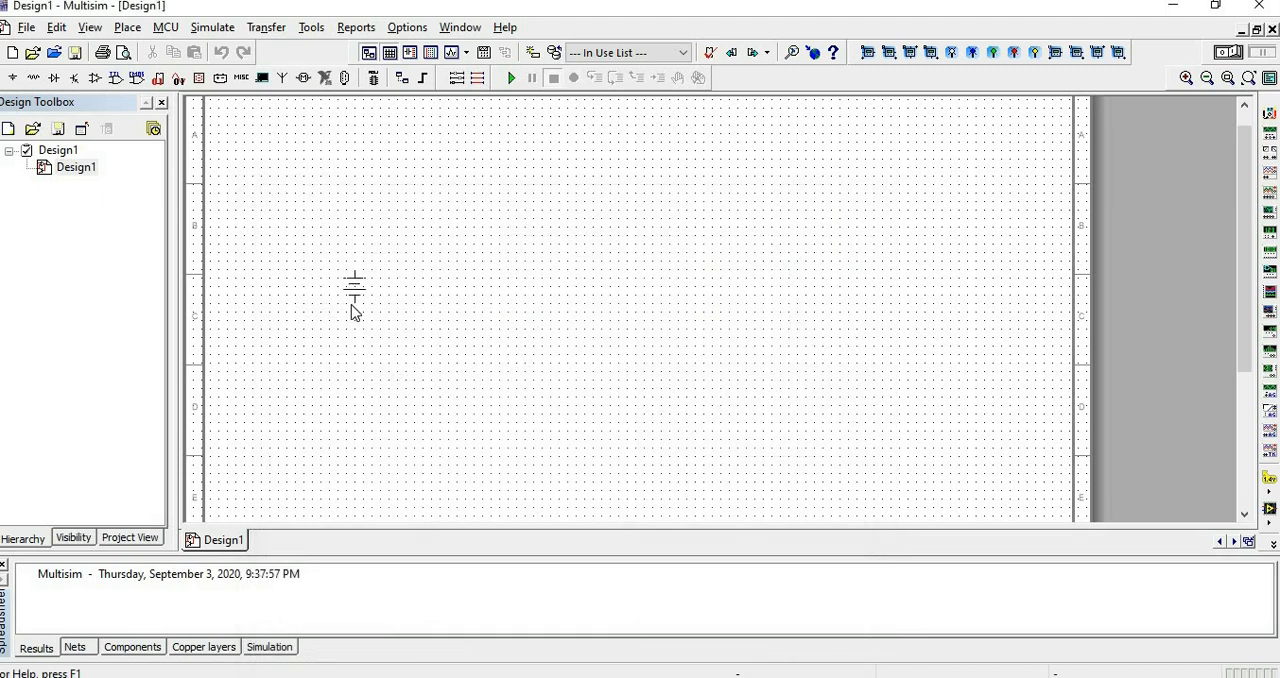
{"action": "left_click", "coordinate": [297, 262]}
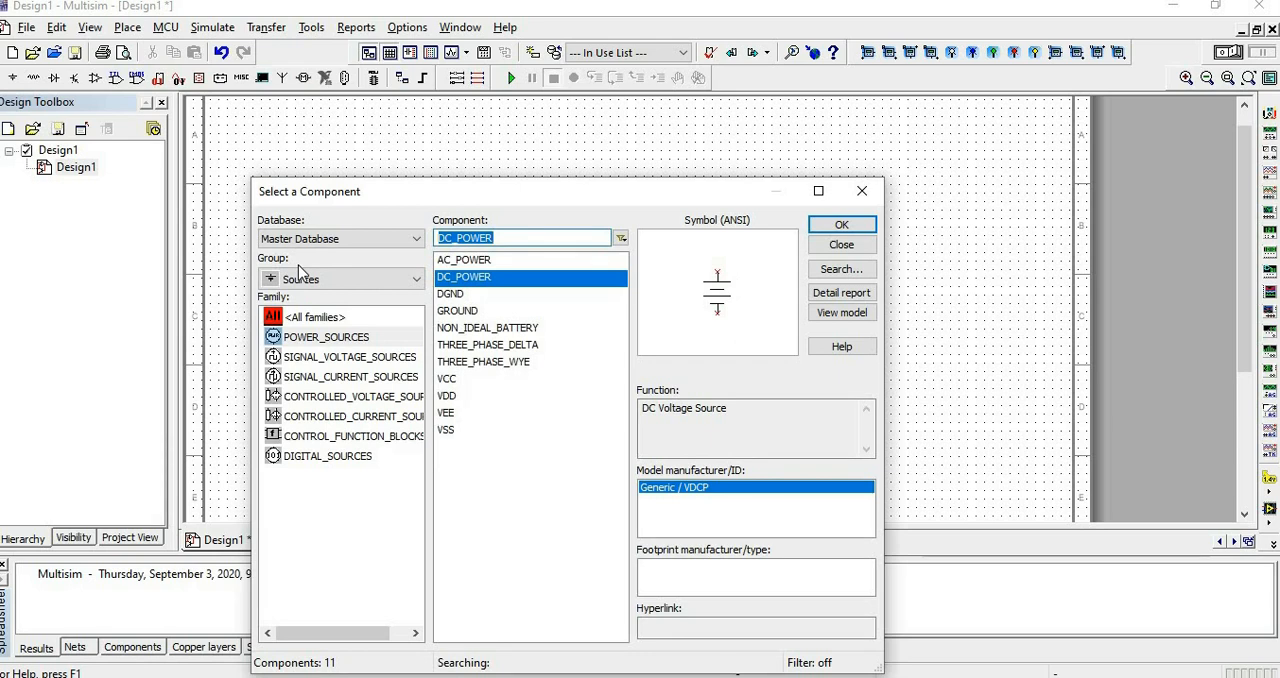
Place a GROUND component directly below the DC source.
{"action": "left_click", "coordinate": [473, 316]}
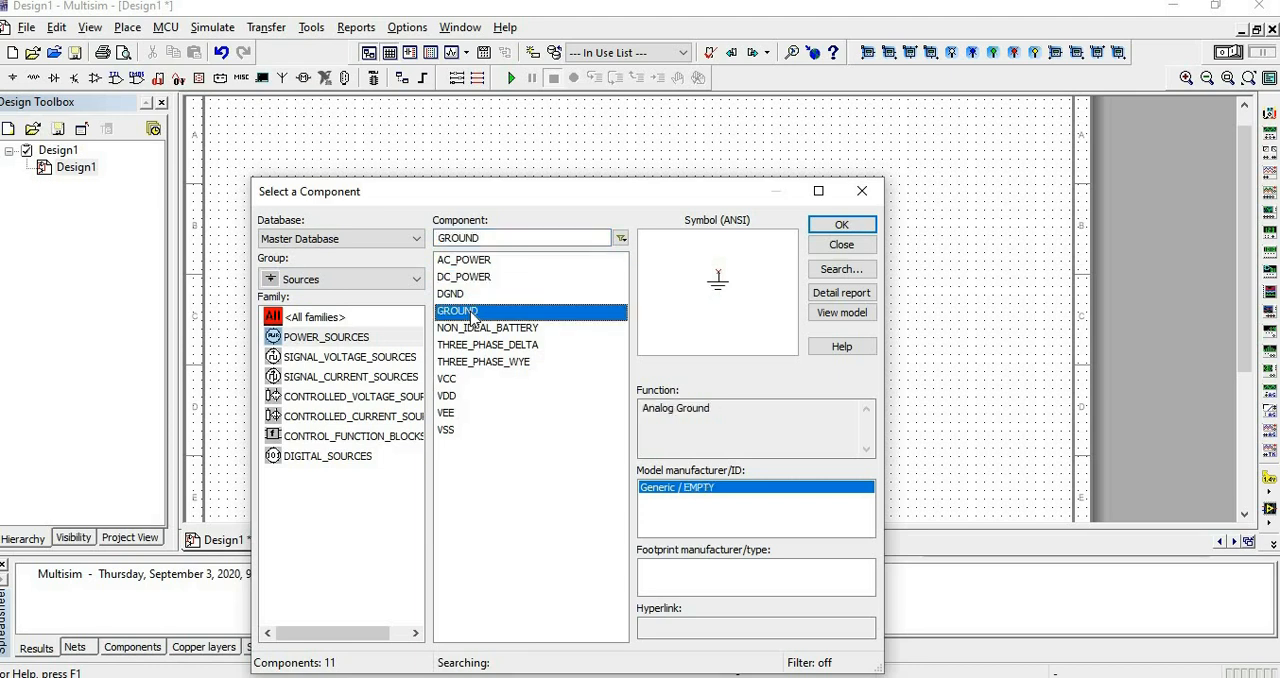
{"action": "left_click", "coordinate": [842, 224]}
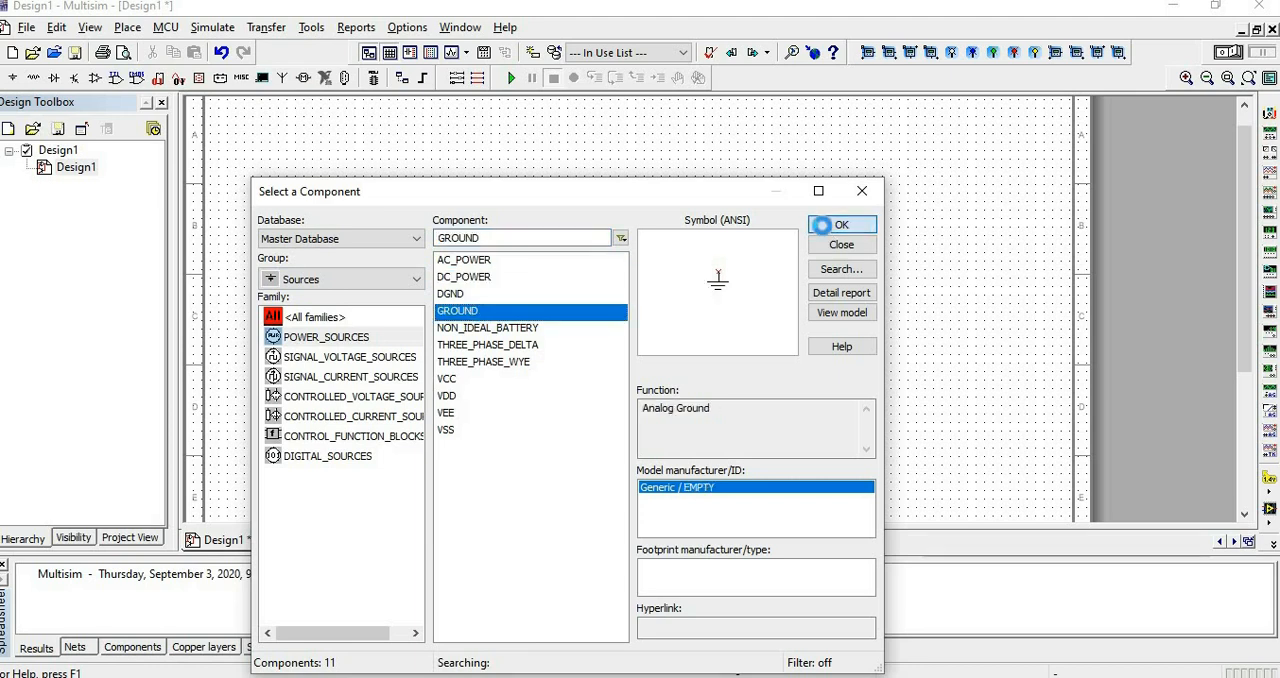
{"action": "left_click", "coordinate": [291, 314]}
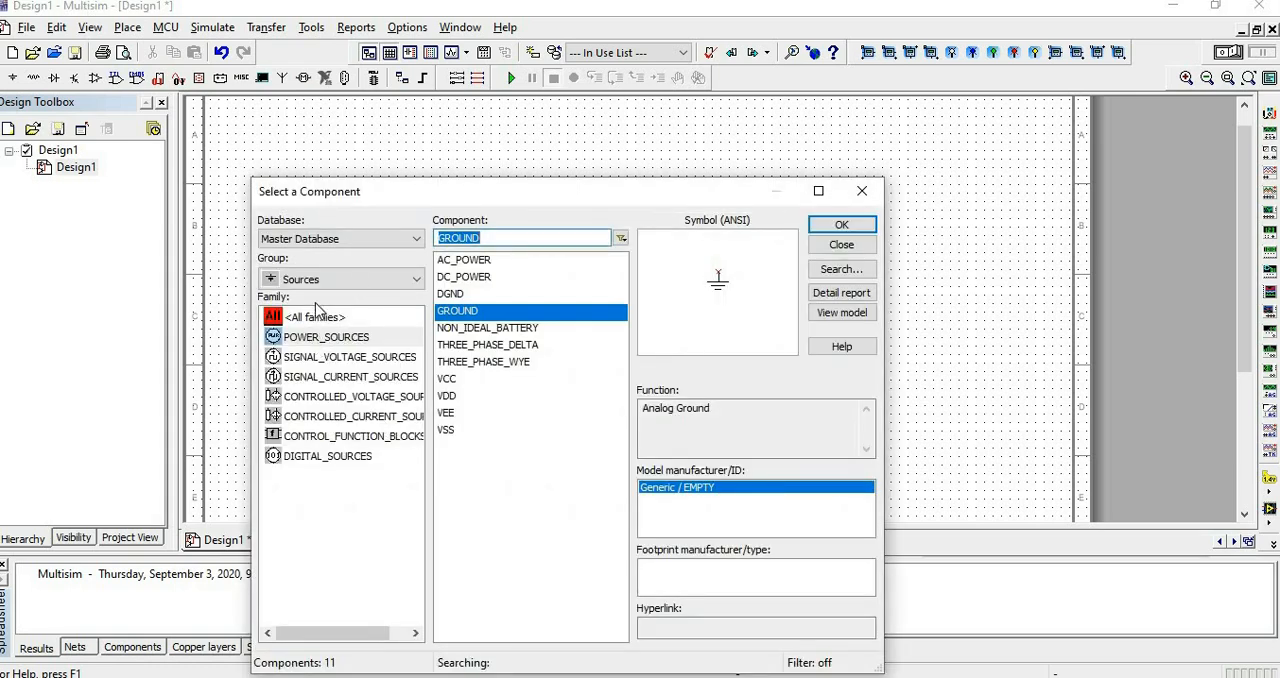
Place an 800 Ω resistor from the Basic group's RESISTOR family above and to the right of the DC source.
{"action": "left_click", "coordinate": [357, 281]}
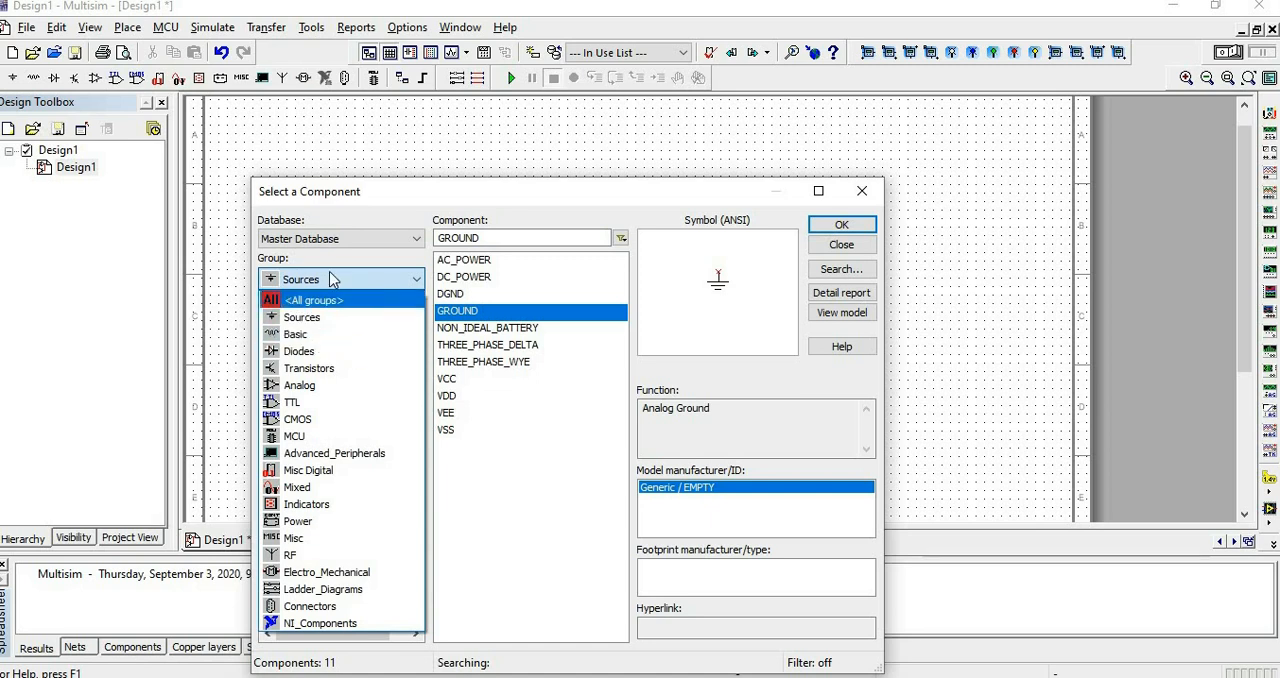
{"action": "left_click", "coordinate": [333, 336]}
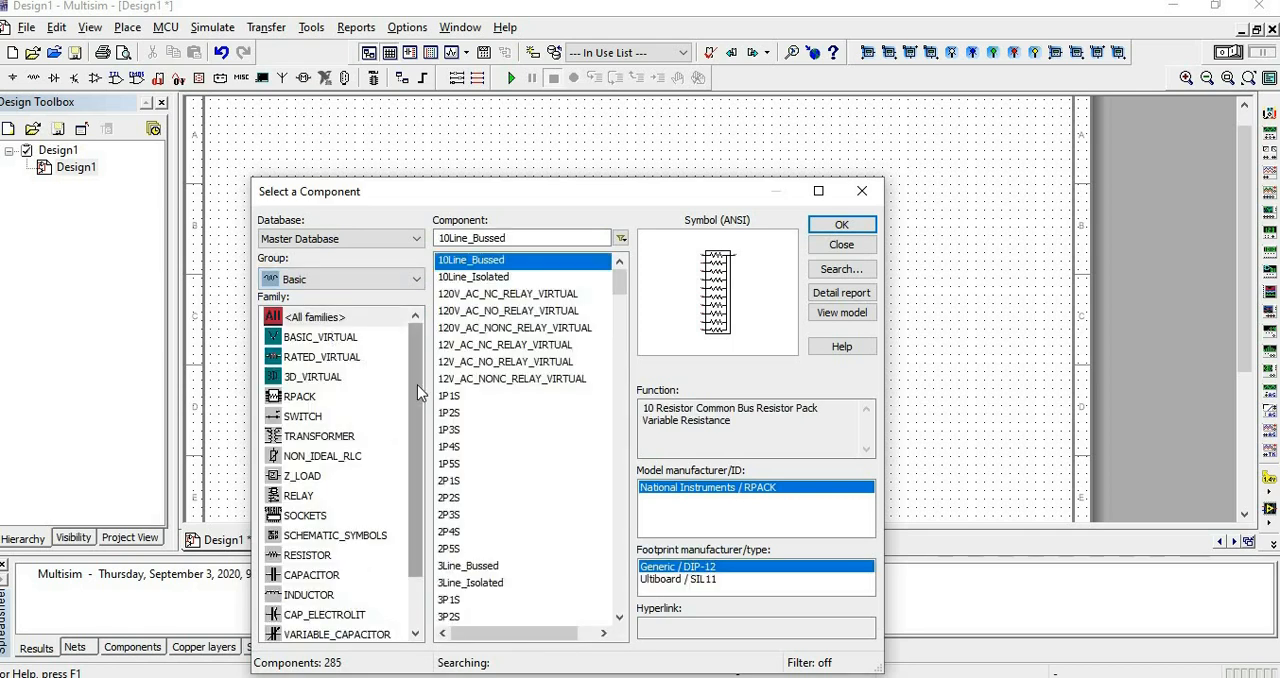
{"action": "scroll", "coordinate": [417, 384], "scroll_direction": "down", "scroll_amount": 2}
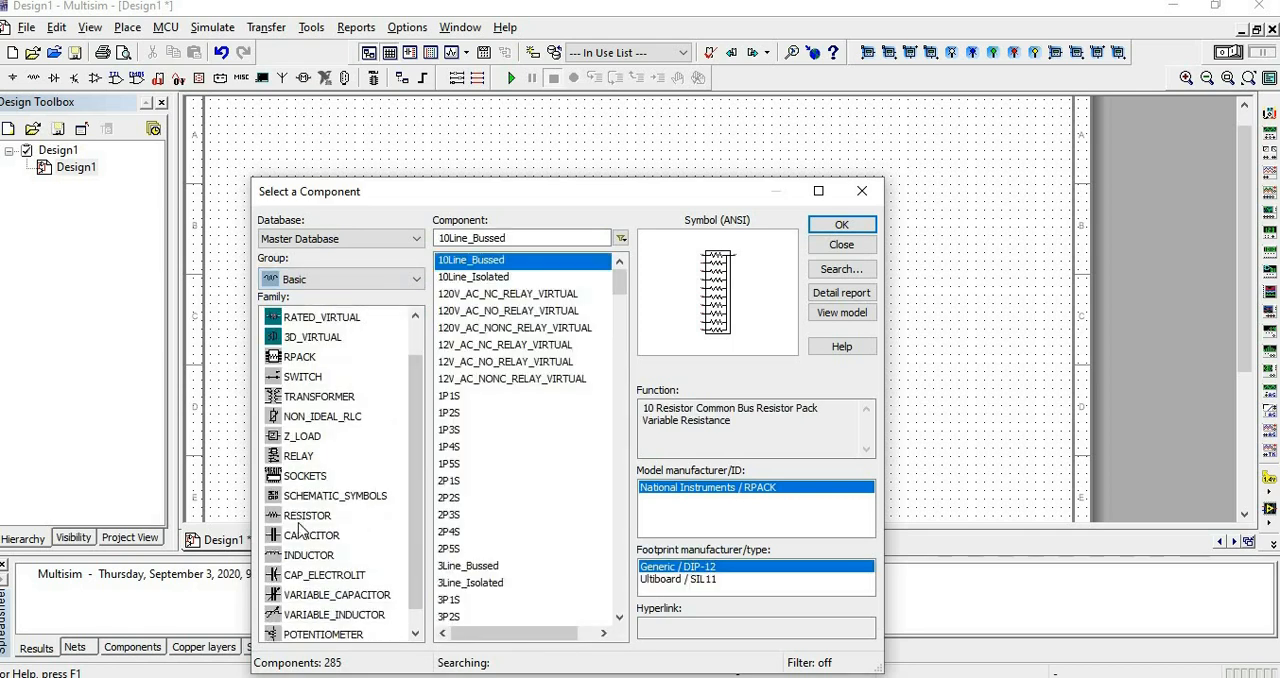
{"action": "left_click", "coordinate": [300, 518]}
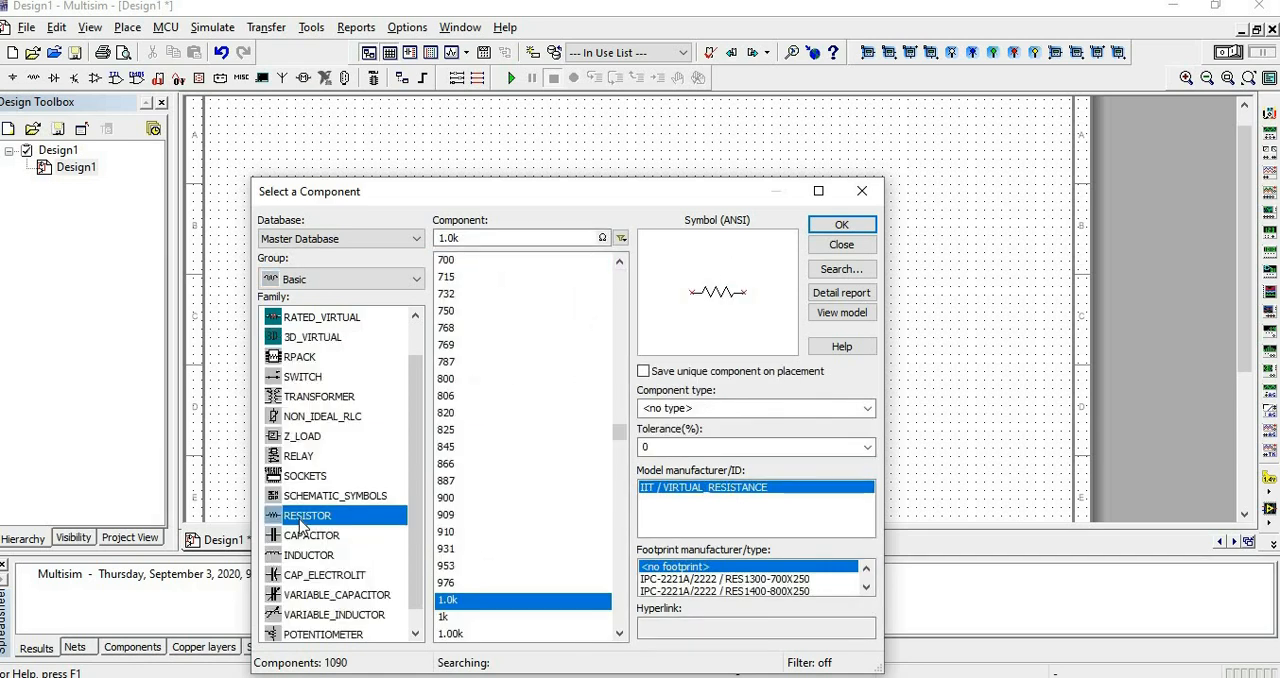
{"action": "left_click", "coordinate": [455, 382]}
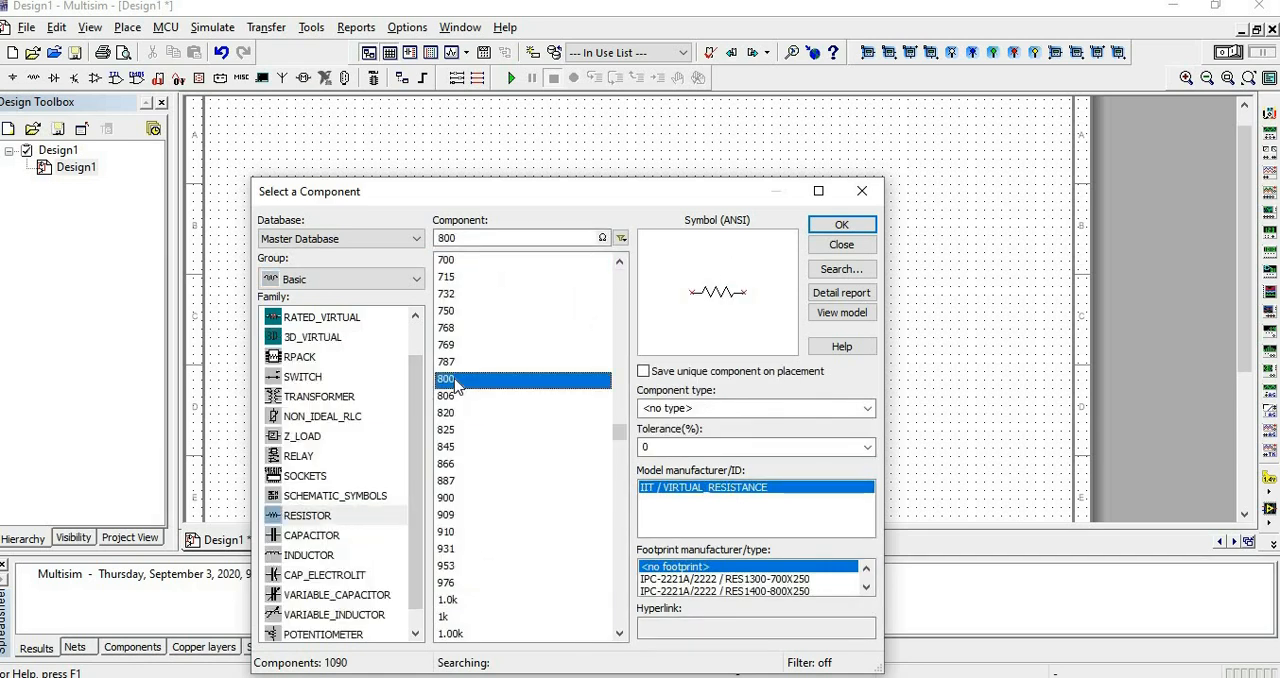
{"action": "left_click", "coordinate": [841, 223]}
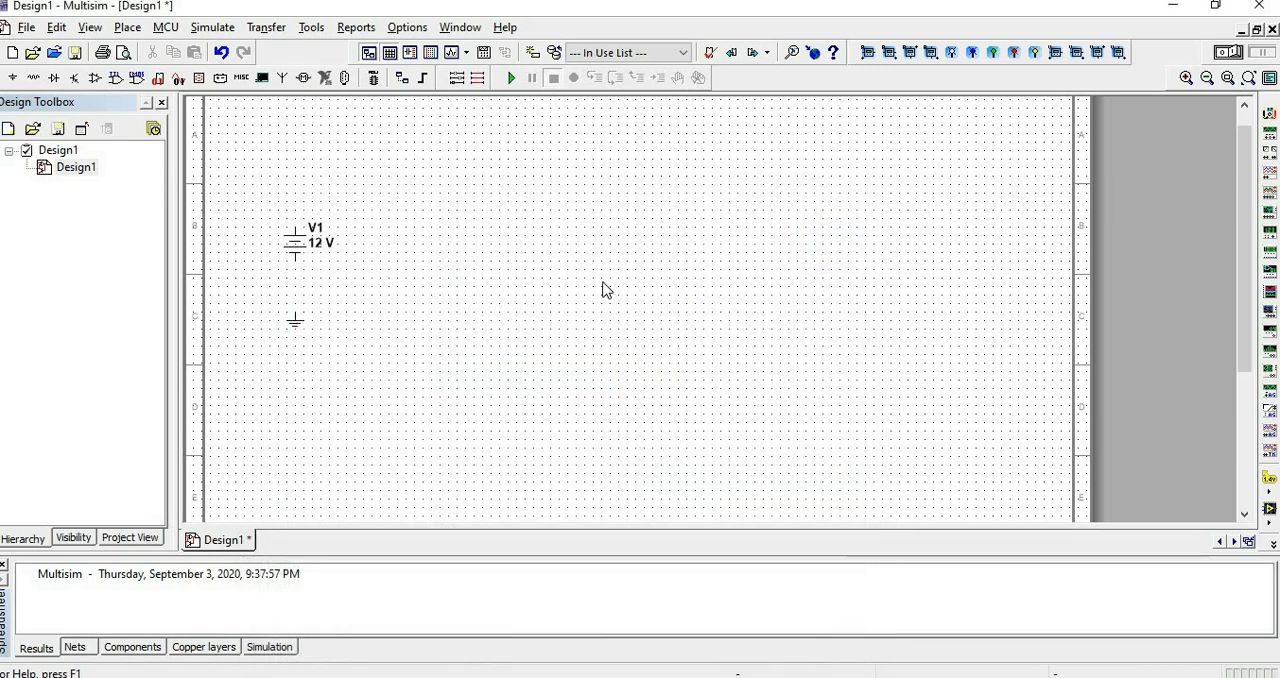
{"action": "left_click", "coordinate": [419, 192]}
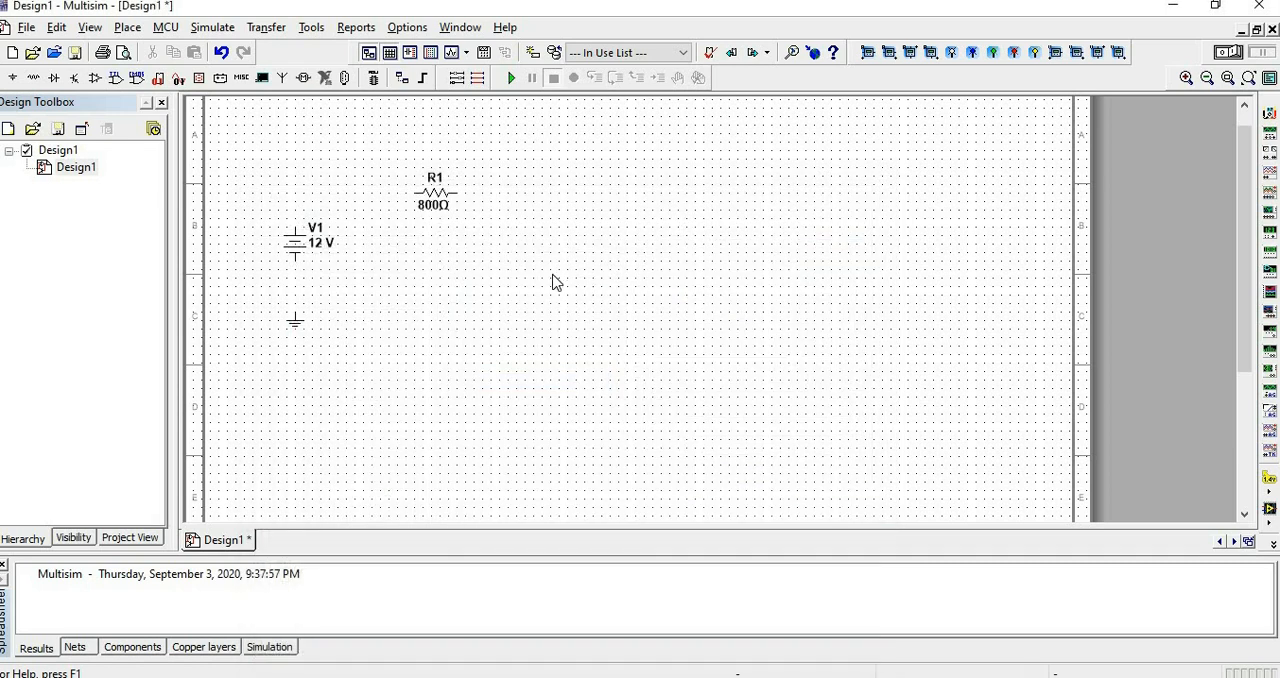
Place two more 800 Ω resistors, one right of R1 and one below it, and finish component selection.
{"action": "left_click", "coordinate": [522, 227]}
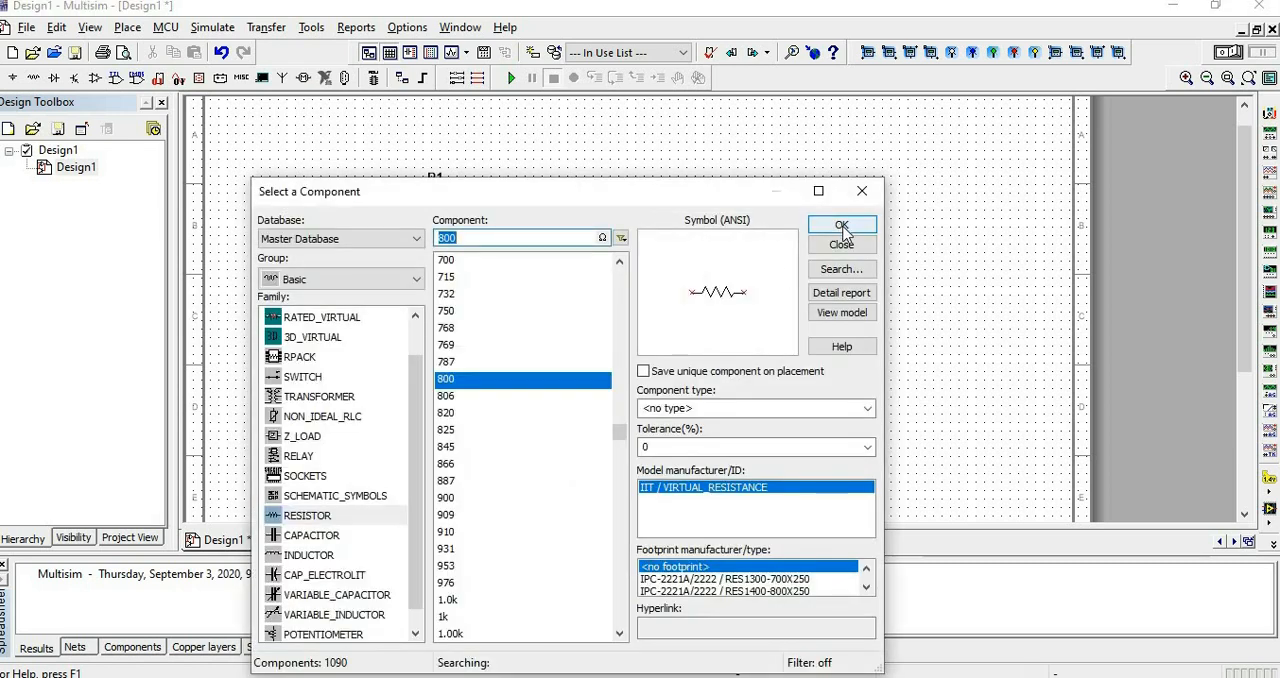
{"action": "left_click", "coordinate": [842, 226]}
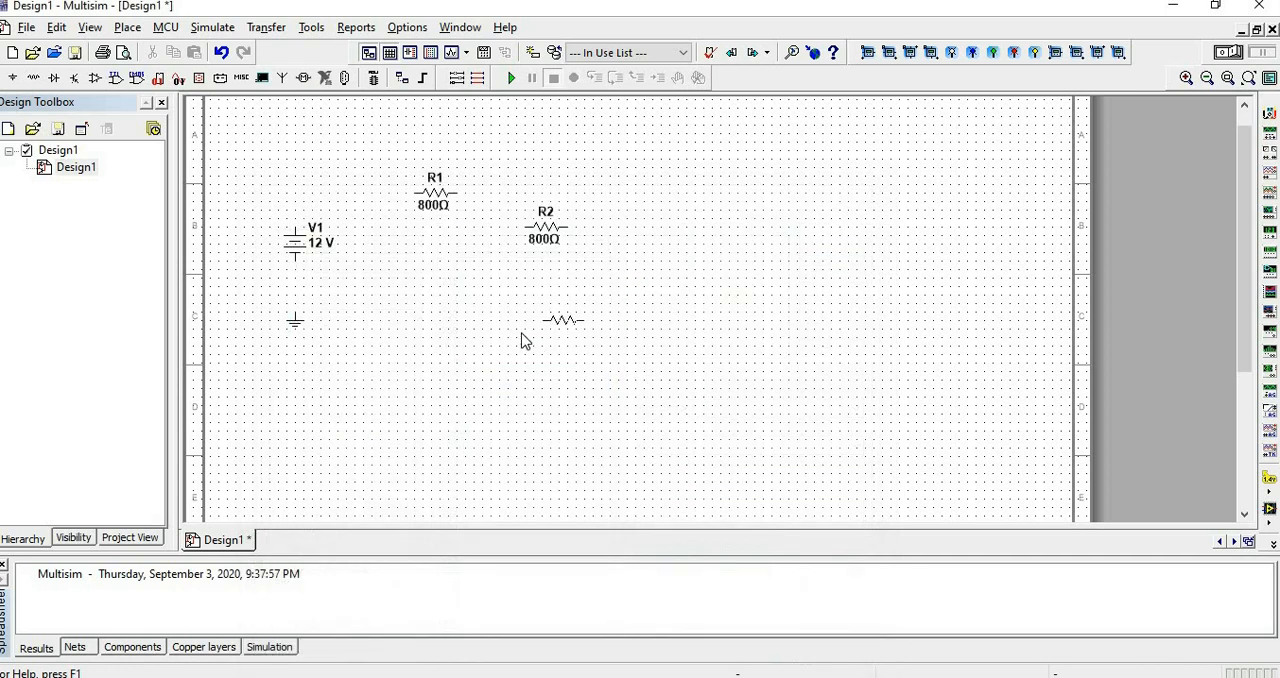
{"action": "left_click", "coordinate": [466, 311]}
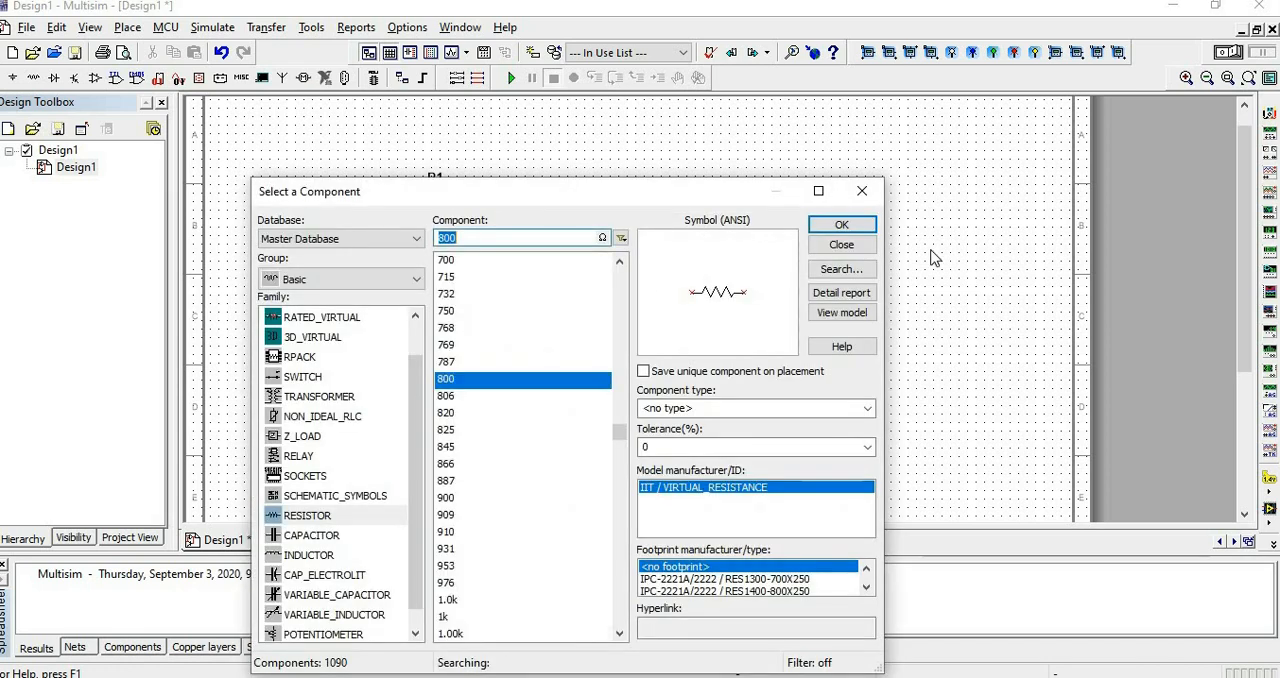
{"action": "left_click", "coordinate": [849, 249]}
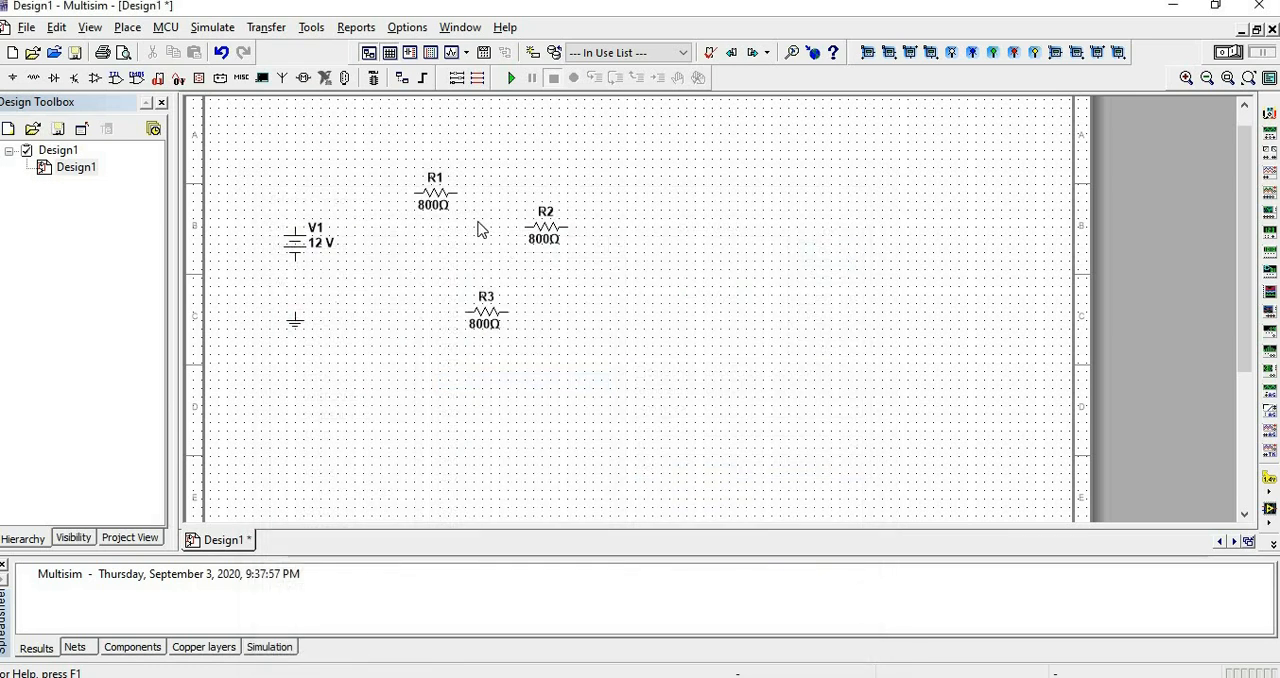
Rotate resistor R2 by 90° to stand vertically and move it slightly to the right.
{"action": "left_click", "coordinate": [554, 234]}
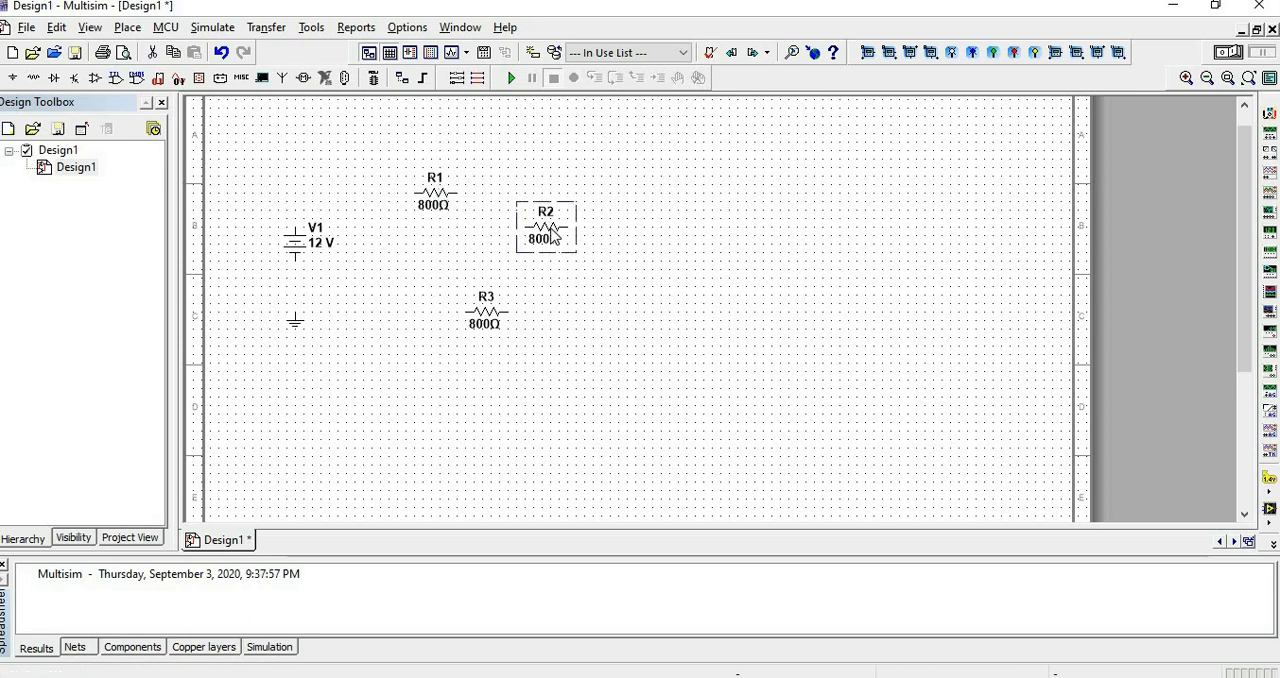
{"action": "right_click", "coordinate": [554, 234]}
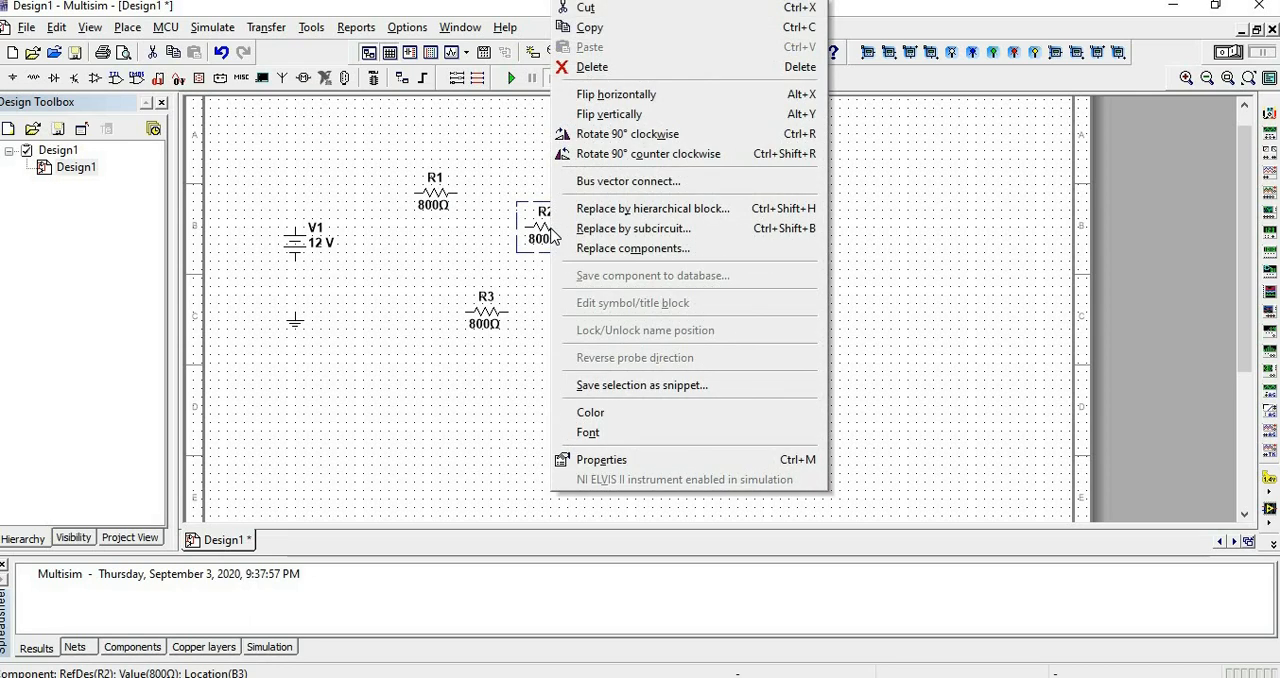
{"action": "left_click", "coordinate": [666, 147]}
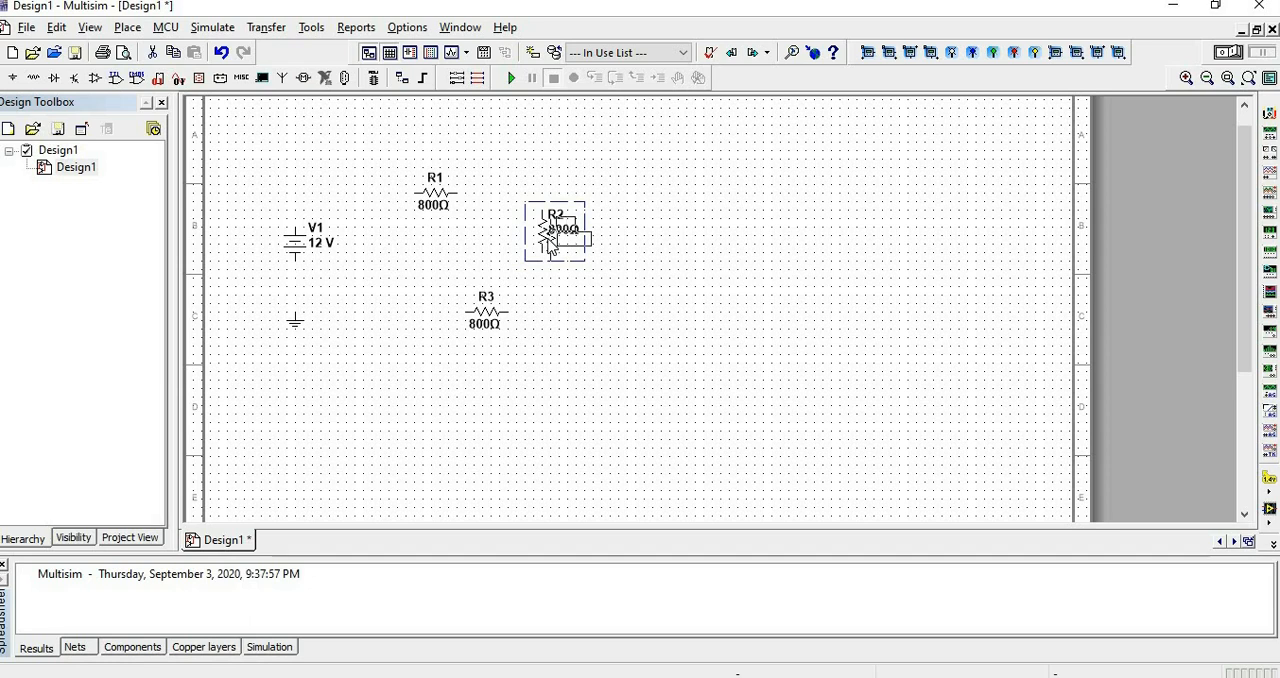
{"action": "left_click_drag", "start_coordinate": [552, 226], "coordinate": [571, 232]}
{"action": "left_click", "coordinate": [592, 315]}
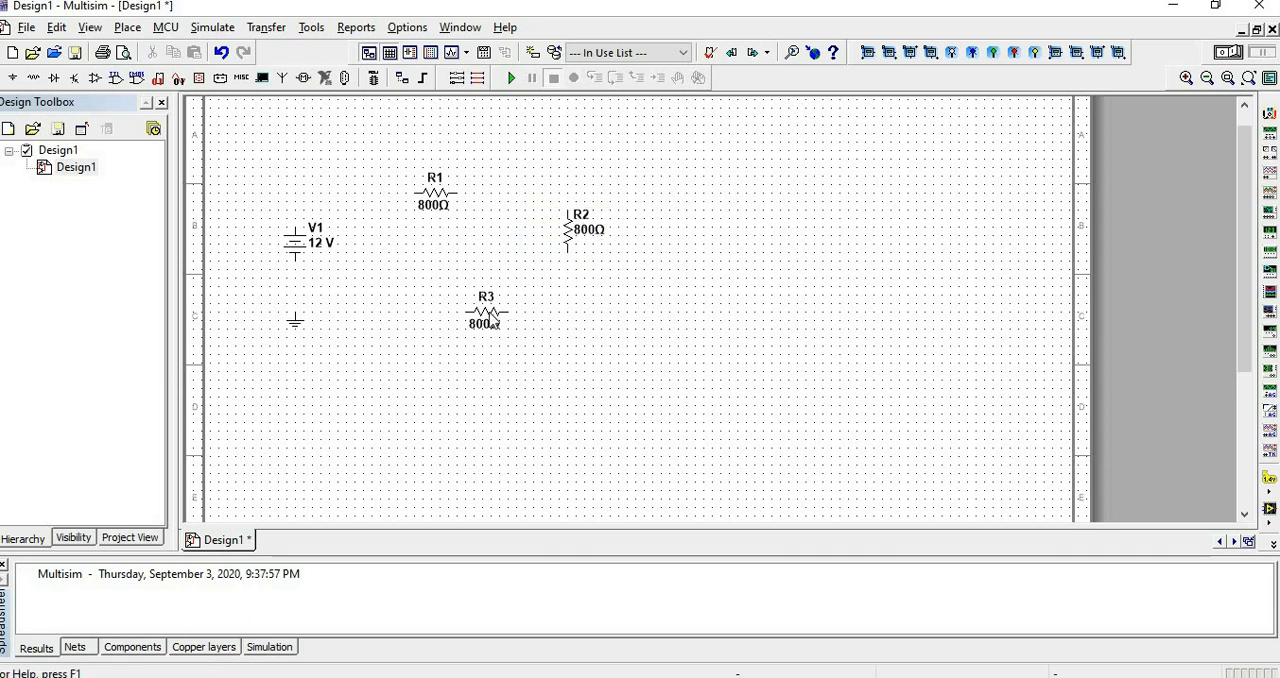
Rotate resistor R3 90° clockwise twice and move it directly below R1.
{"action": "left_click", "coordinate": [494, 320]}
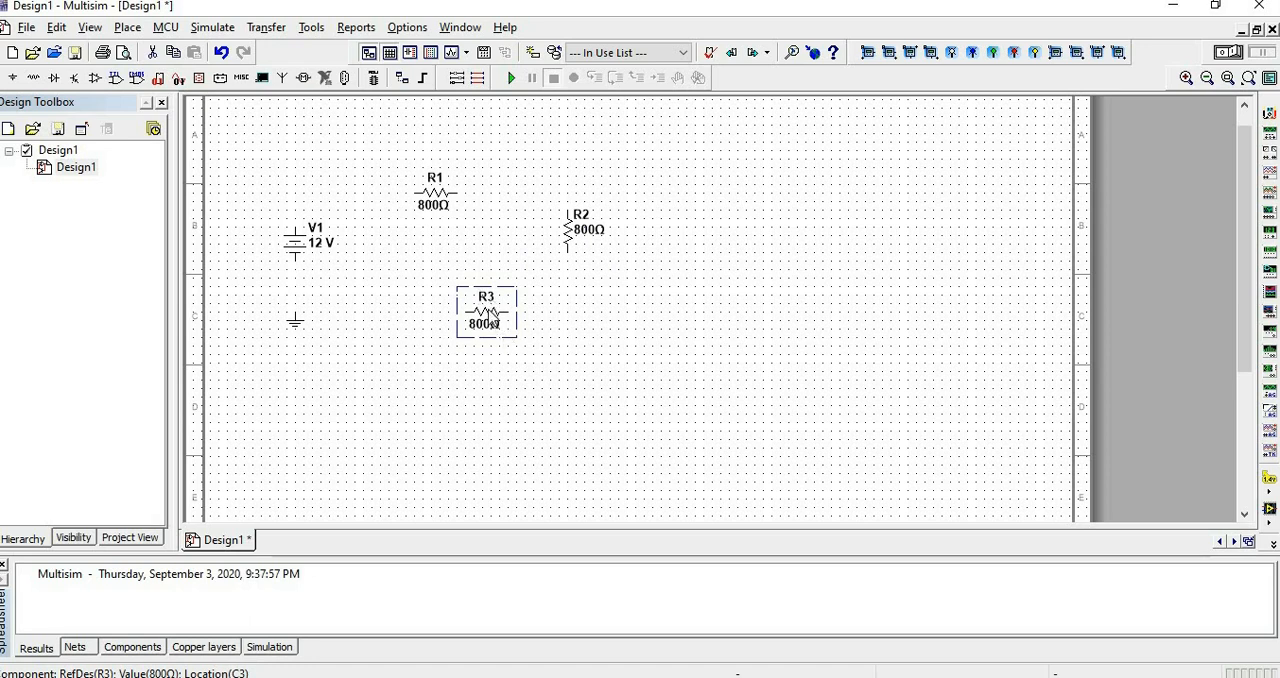
{"action": "right_click", "coordinate": [492, 316]}
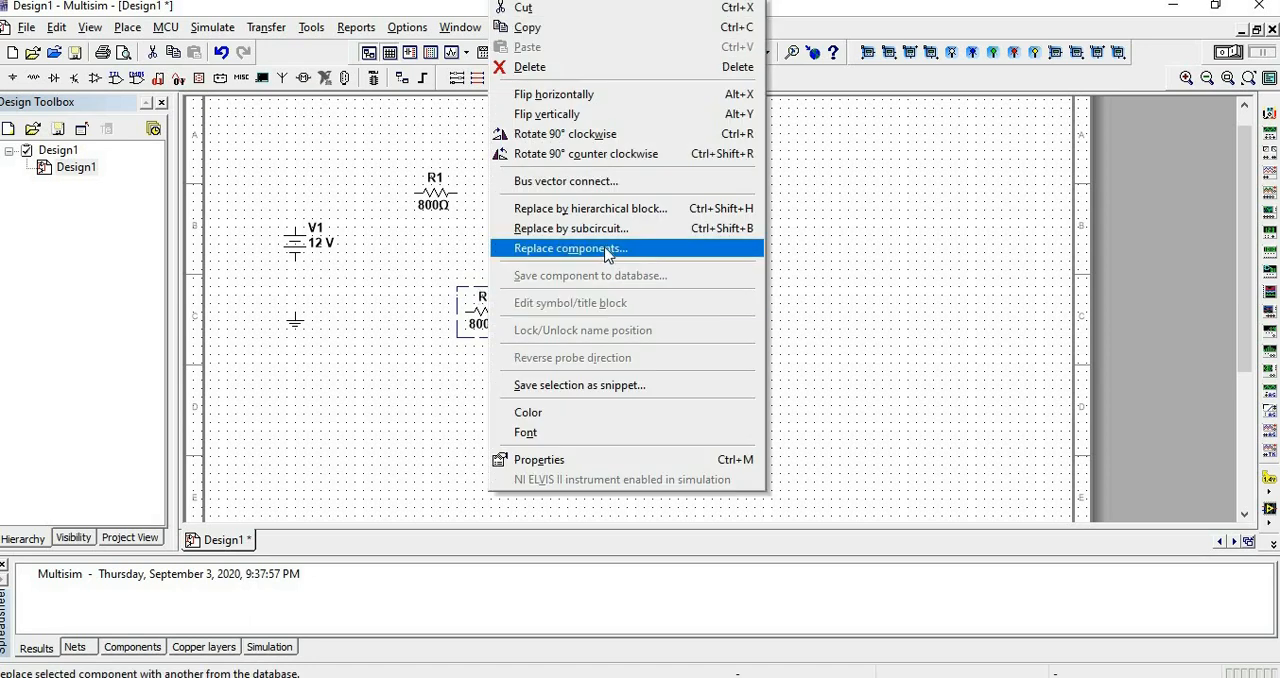
{"action": "left_click", "coordinate": [625, 137]}
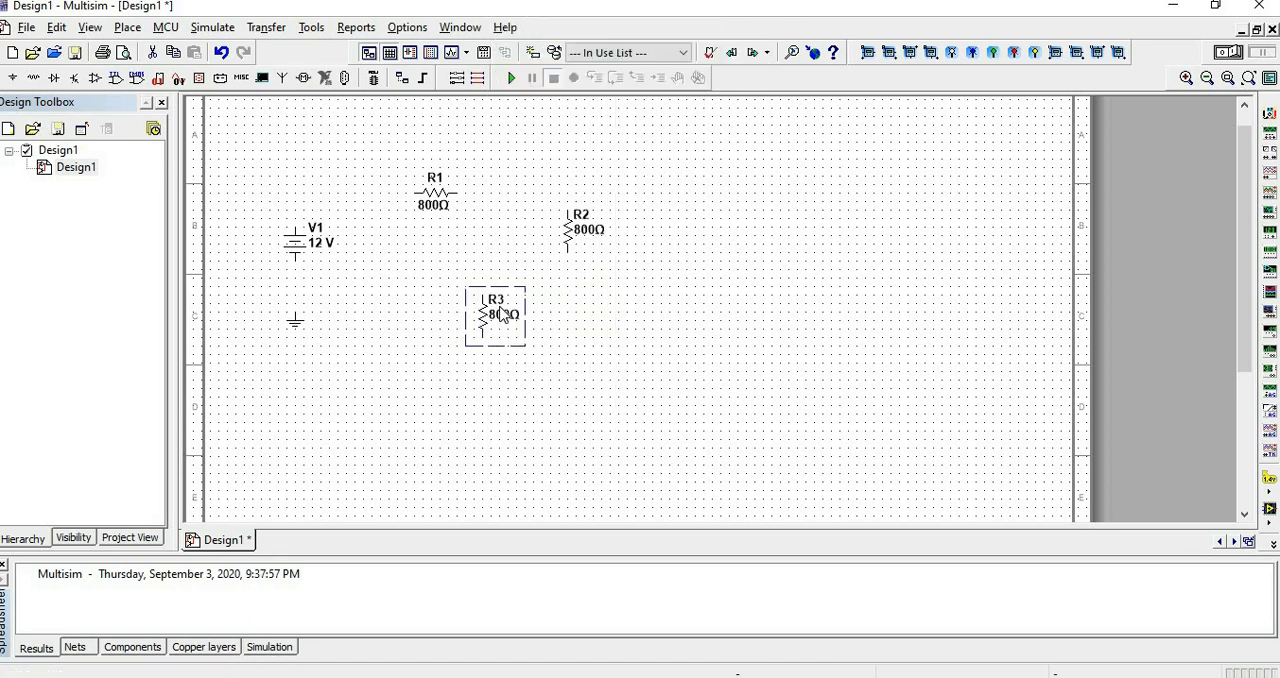
{"action": "right_click", "coordinate": [503, 315]}
{"action": "left_click", "coordinate": [641, 129]}
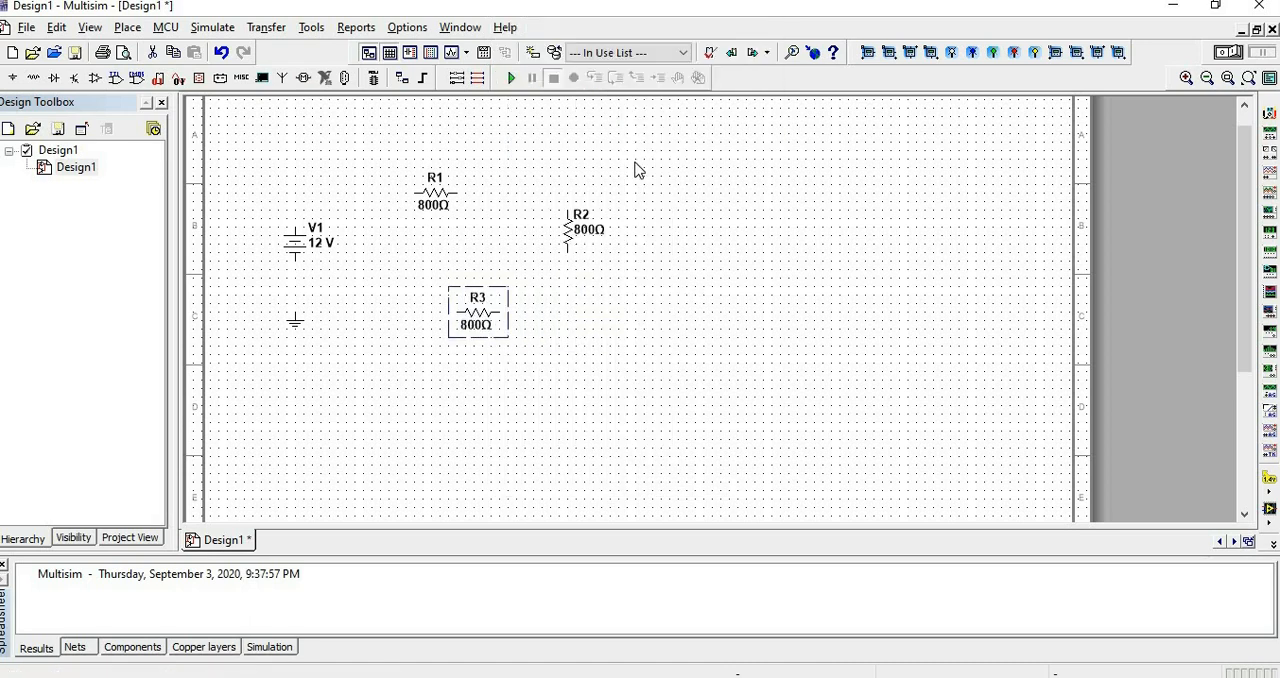
{"action": "left_click_drag", "start_coordinate": [474, 326], "coordinate": [445, 305]}
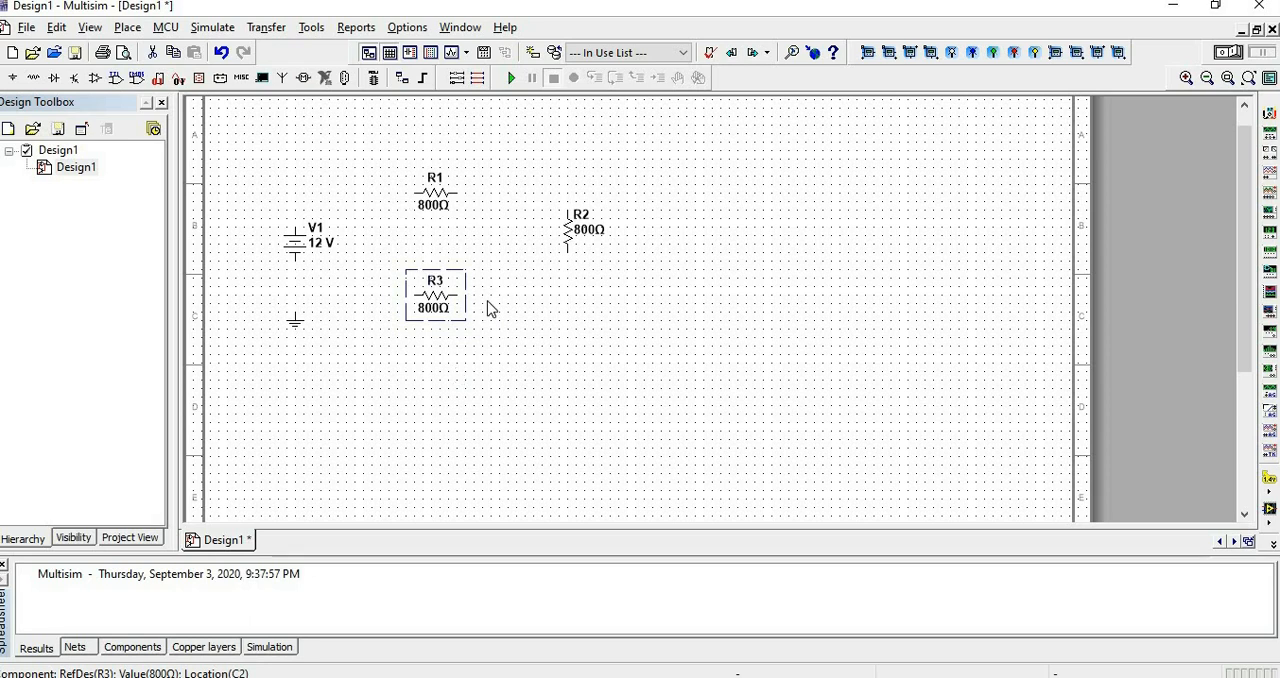
Set the resistance of R1 to 500 Ω.
{"action": "double_click", "coordinate": [436, 204]}
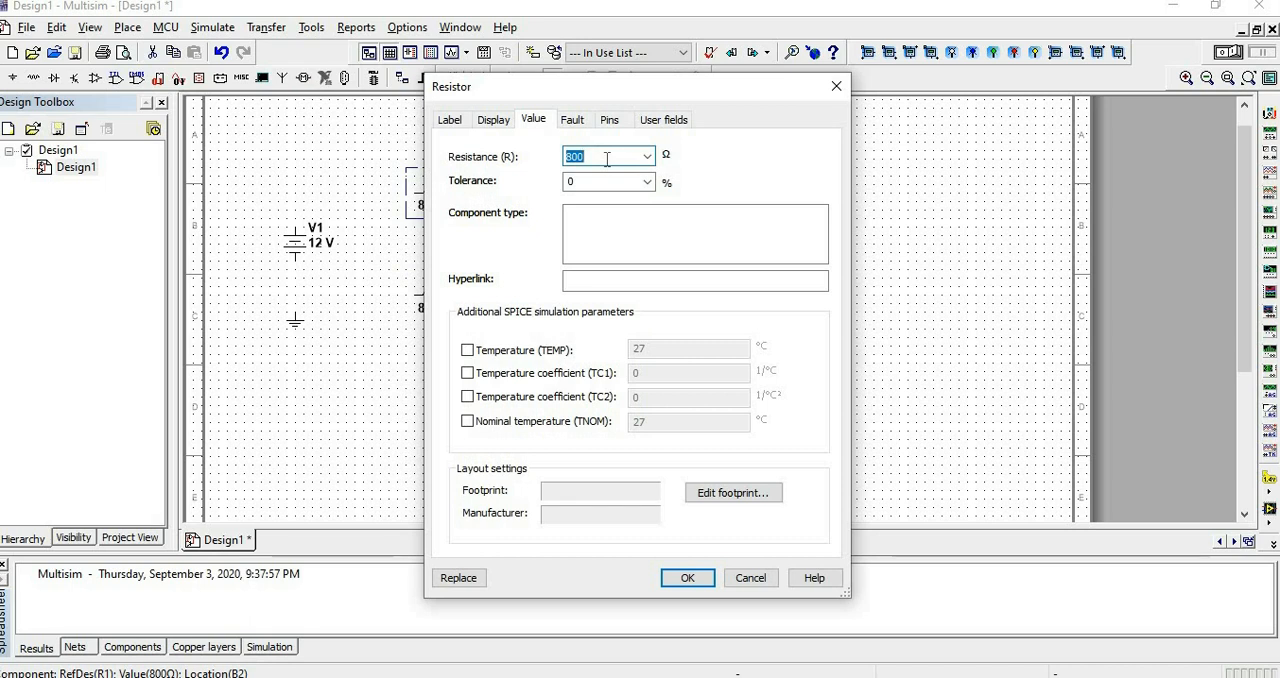
{"action": "type", "text": "500"}
{"action": "left_click", "coordinate": [697, 578]}
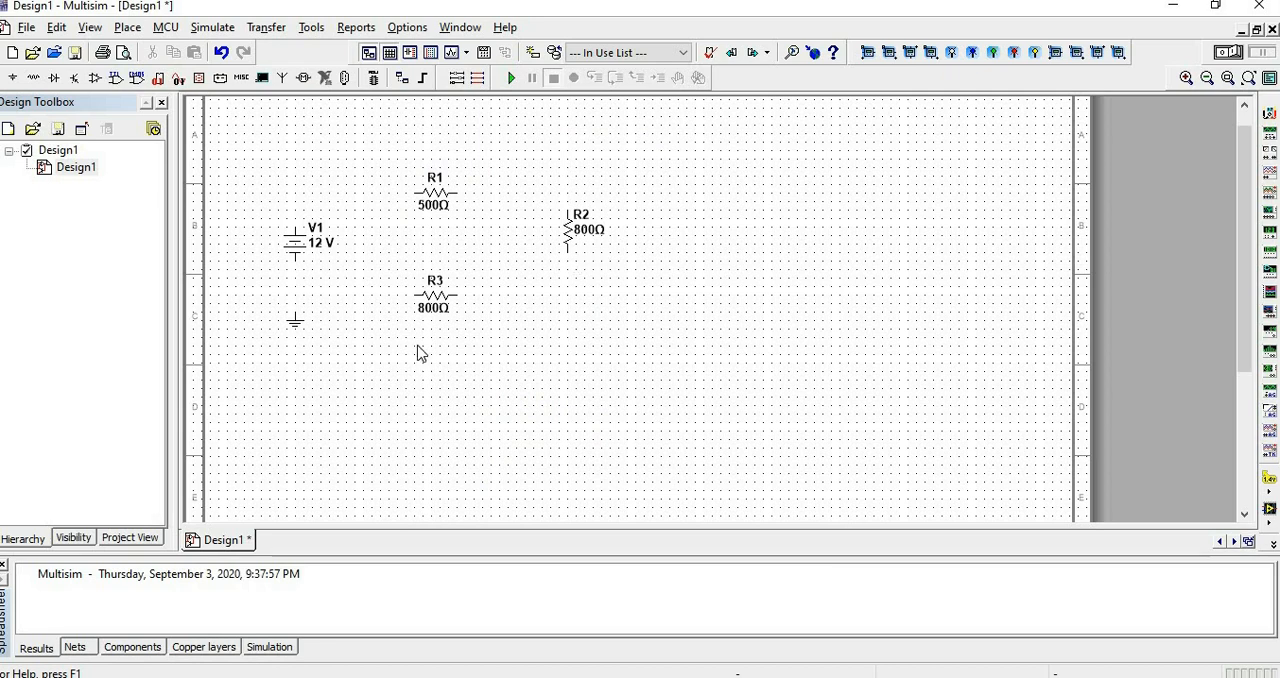
Set the resistance of R3 to 1.2 kΩ.
{"action": "left_click", "coordinate": [434, 302]}
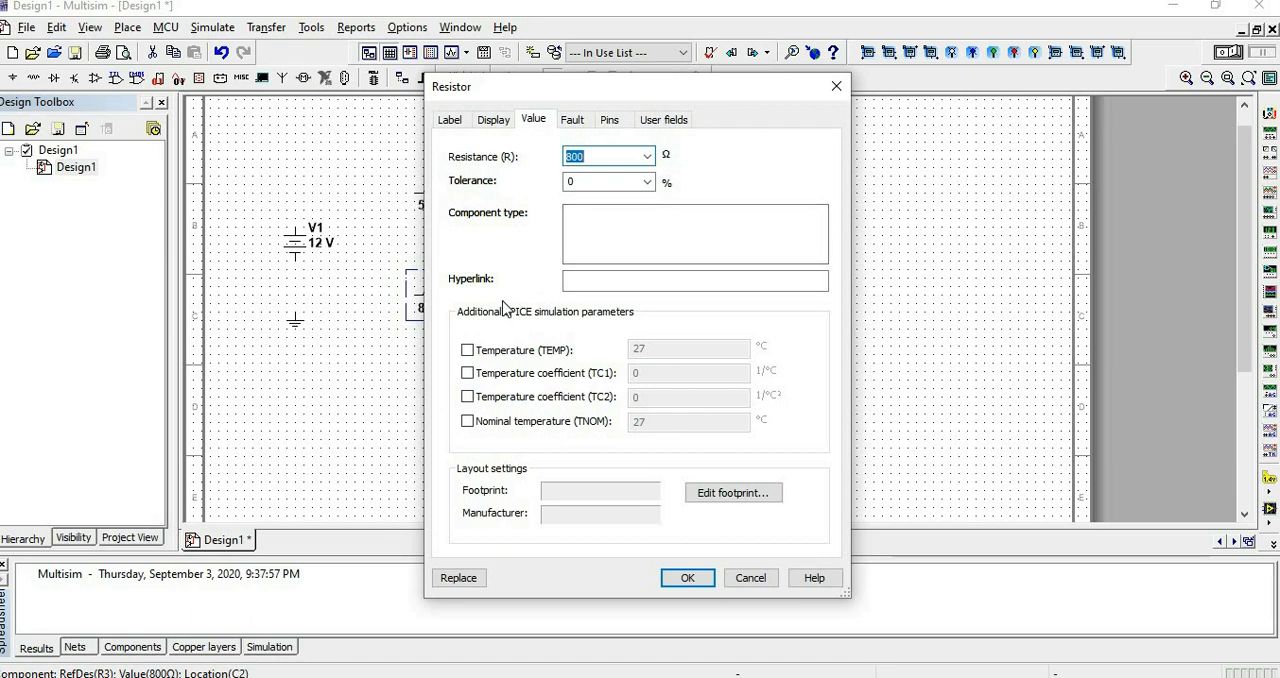
{"action": "type", "text": ".2k"}
{"action": "left_click", "coordinate": [688, 578]}
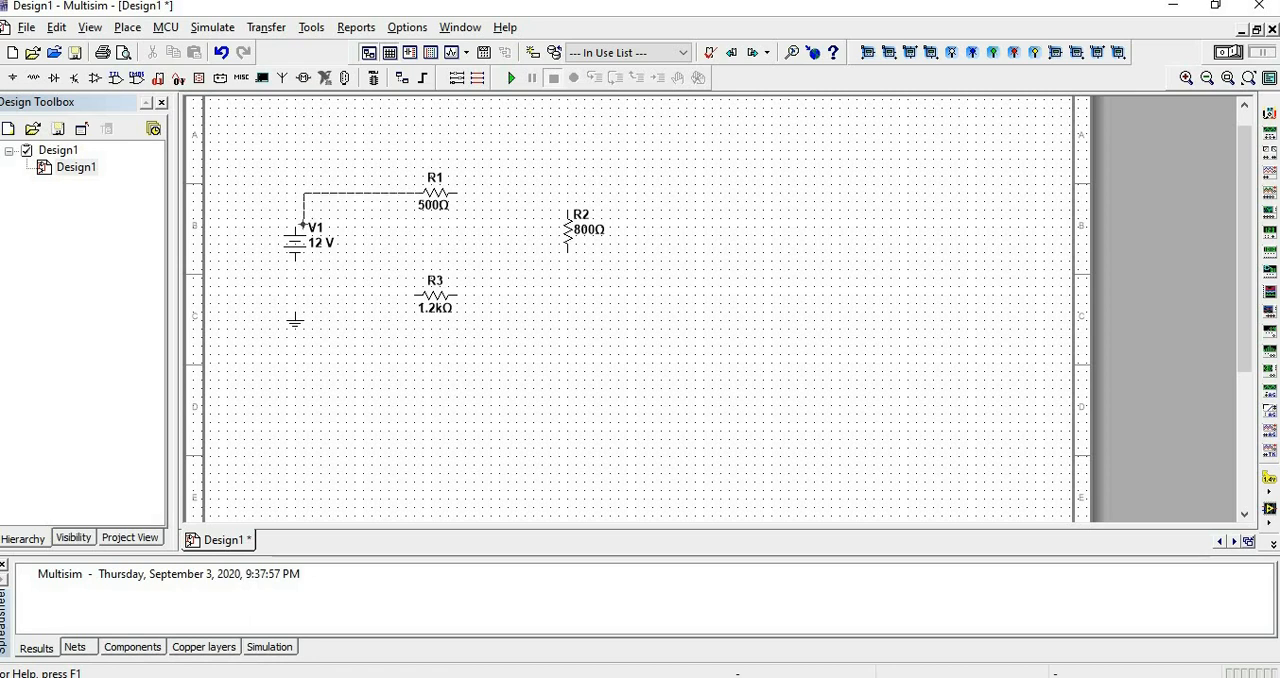
Wire source V1, R1, R2 and R3 into a series loop, with the source's negative terminal and R3 connected to ground.
{"action": "left_click", "coordinate": [295, 226]}
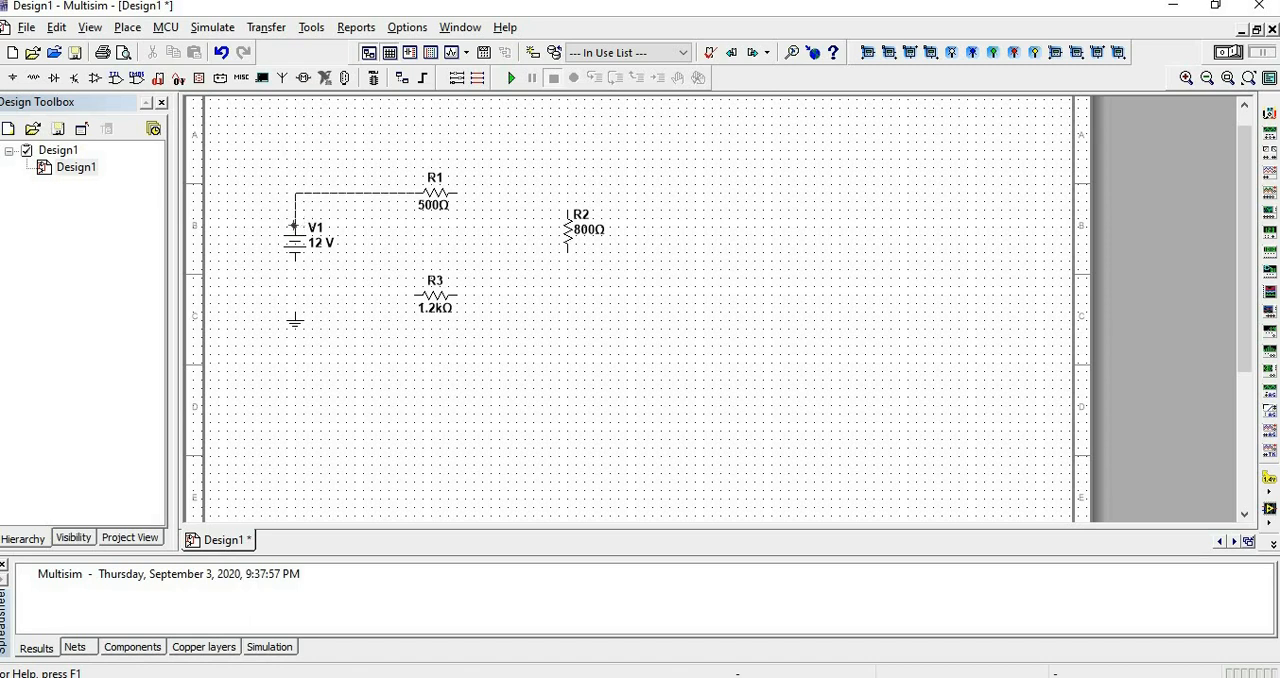
{"action": "left_click", "coordinate": [295, 226]}
{"action": "left_click", "coordinate": [458, 193]}
{"action": "left_click", "coordinate": [567, 210]}
{"action": "left_click", "coordinate": [567, 253]}
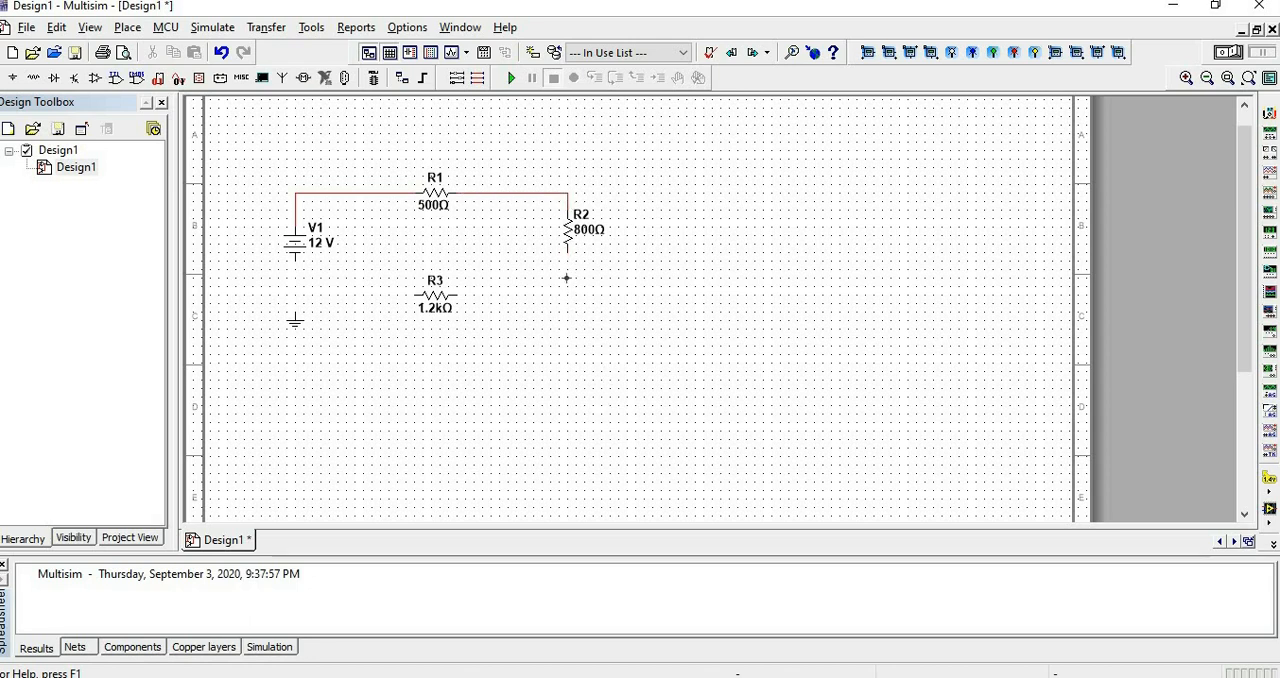
{"action": "left_click", "coordinate": [456, 295]}
{"action": "left_click", "coordinate": [296, 258]}
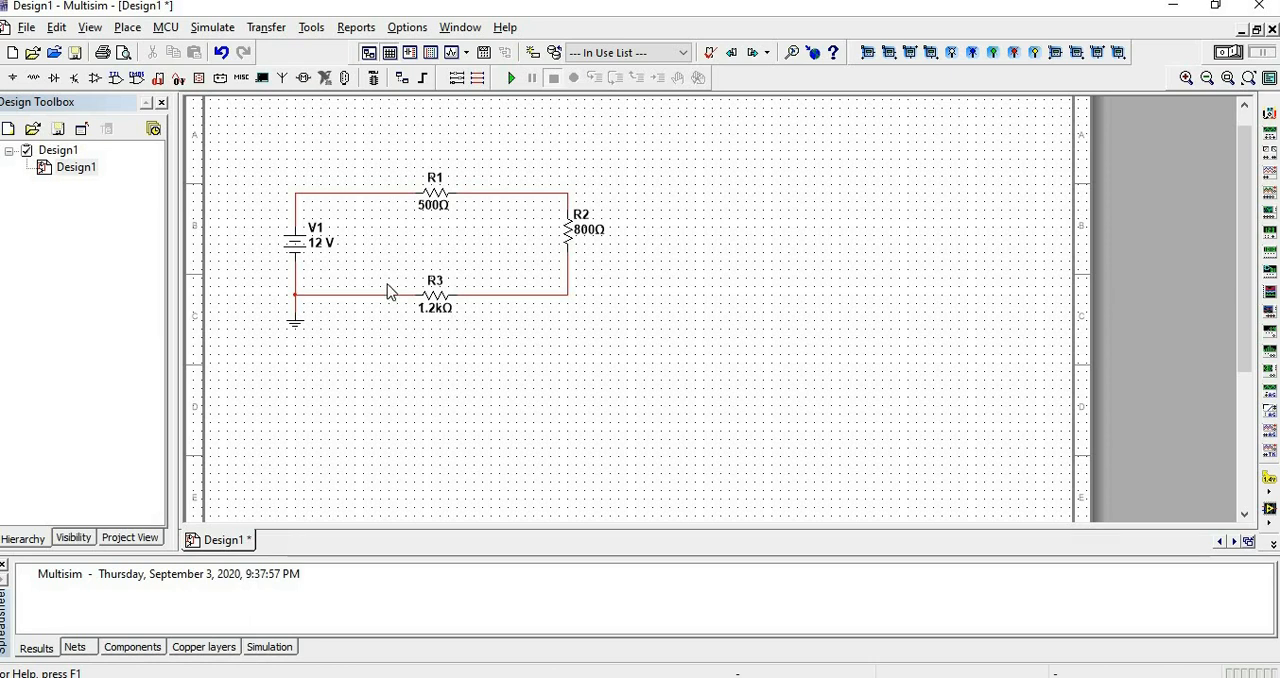
Check the DC source's voltage setting, and nudge resistor R2 slightly downward along its vertical wire.
{"action": "double_click", "coordinate": [307, 250]}
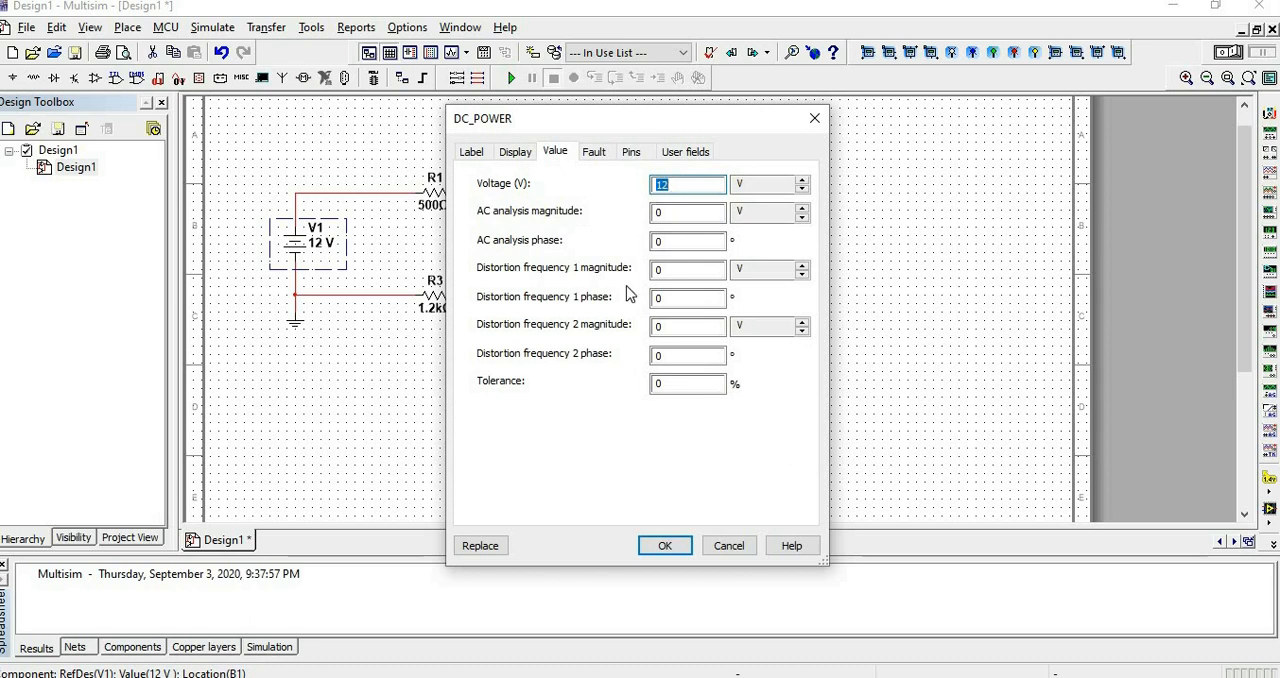
{"action": "left_click", "coordinate": [665, 548]}
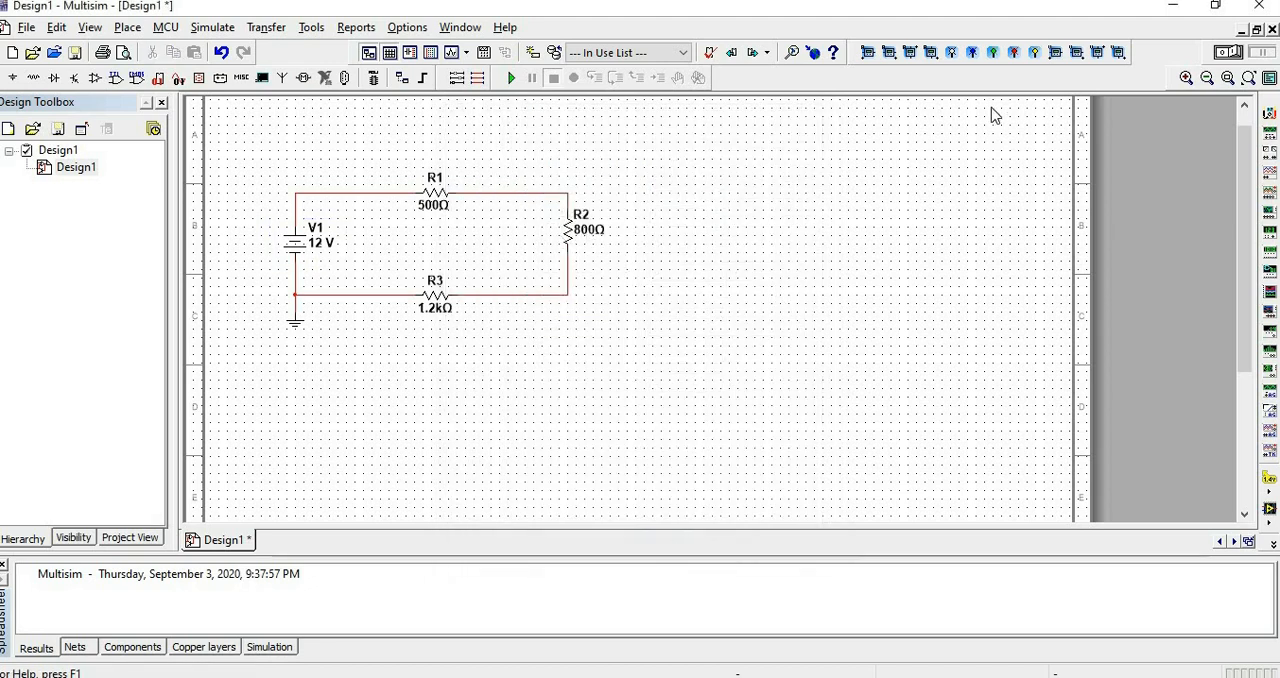
{"action": "left_click", "coordinate": [570, 232]}
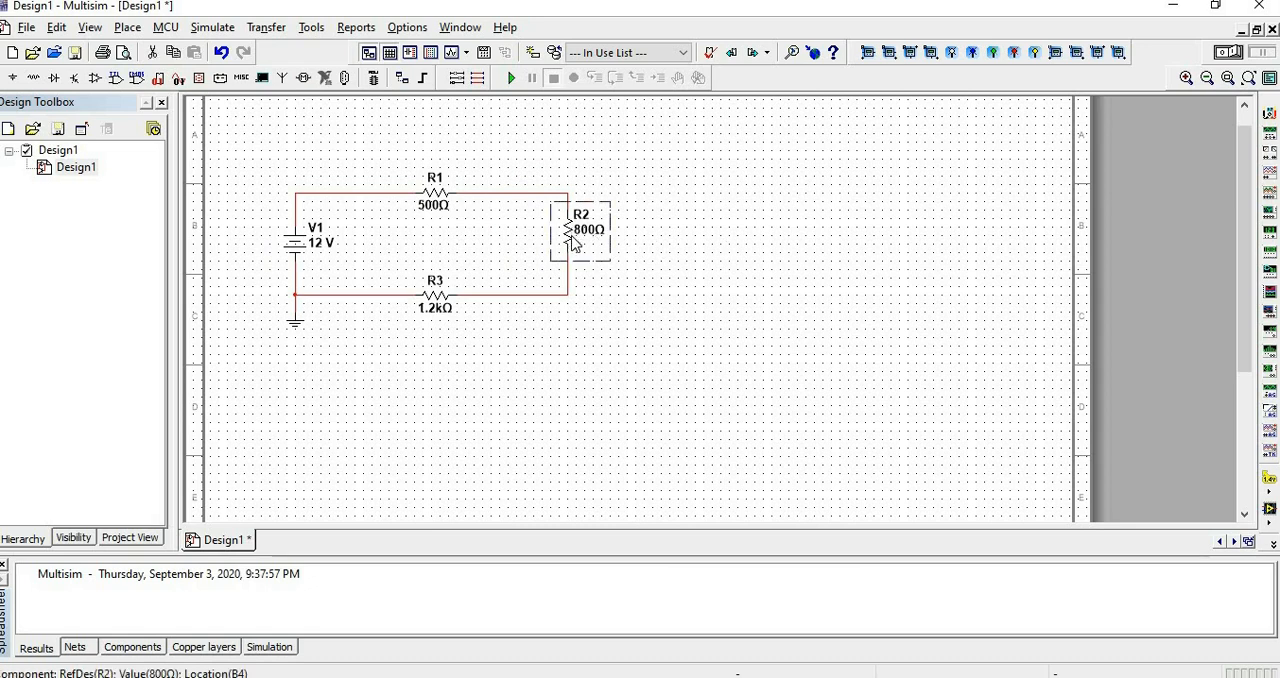
{"action": "key", "text": "Down"}
{"action": "key", "text": "Down"}
{"action": "left_click", "coordinate": [650, 316]}
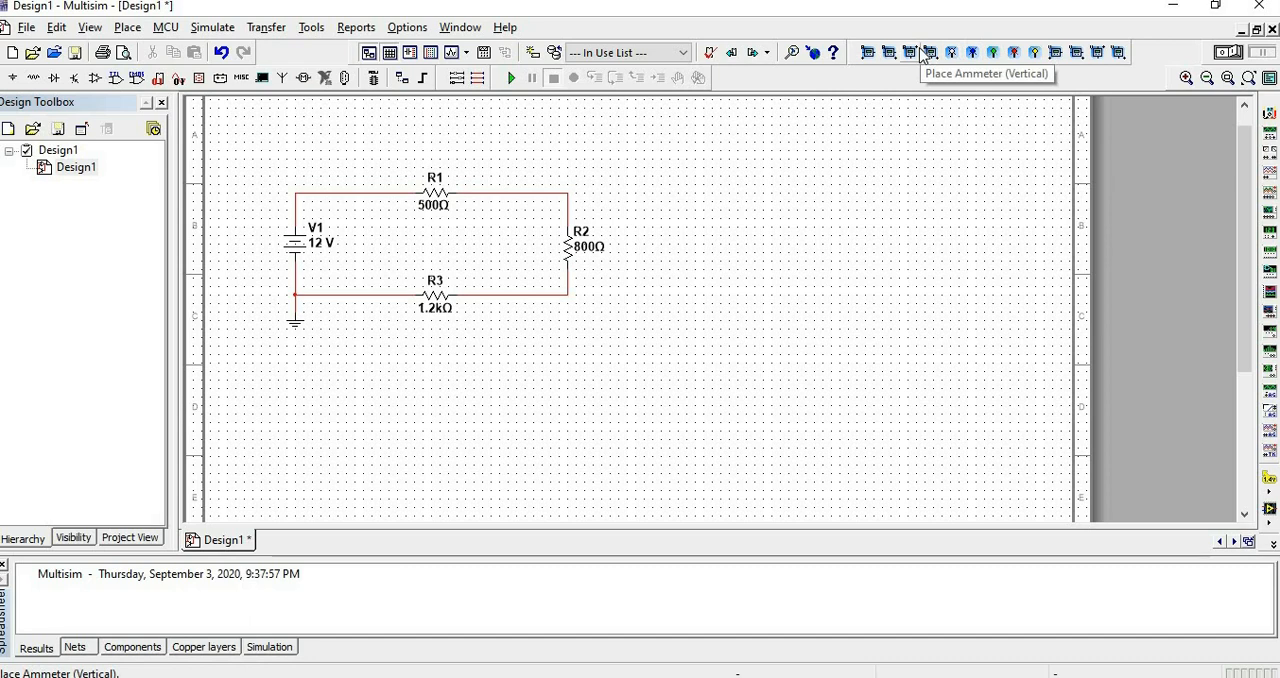
Place a horizontal voltmeter above R1 and a horizontally rotated voltmeter below R3.
{"action": "left_click", "coordinate": [1057, 57]}
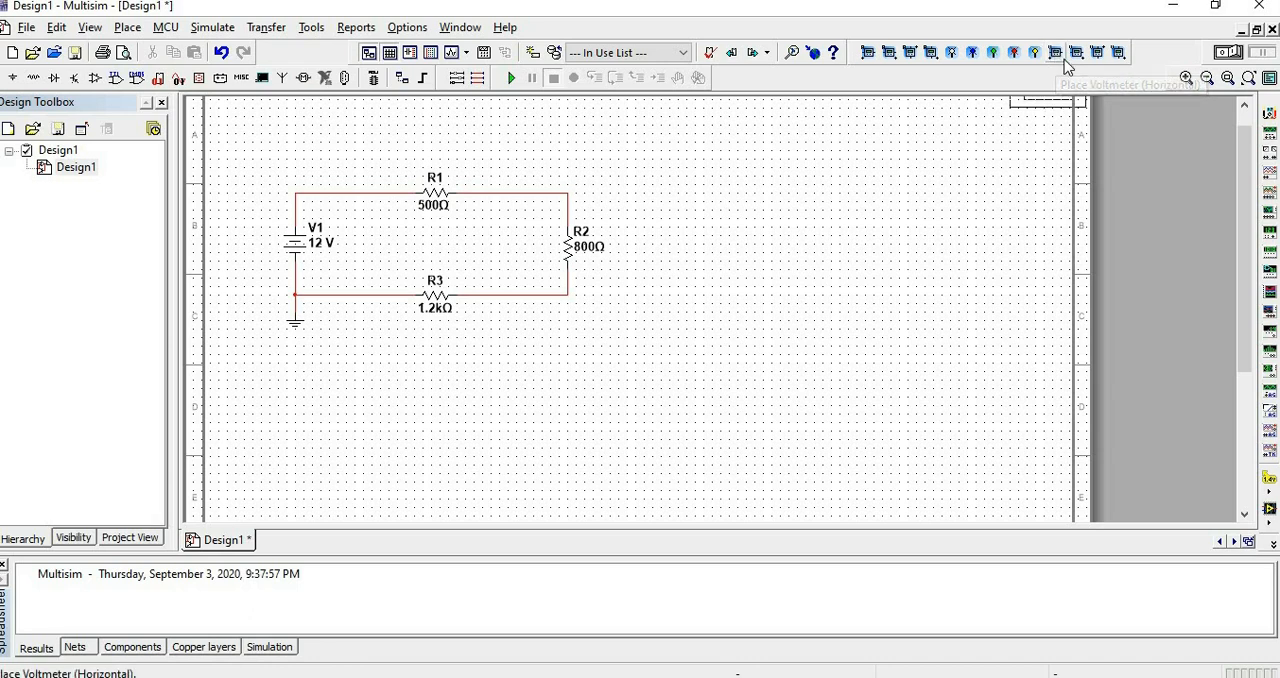
{"action": "left_click", "coordinate": [391, 137]}
{"action": "left_click", "coordinate": [1078, 55]}
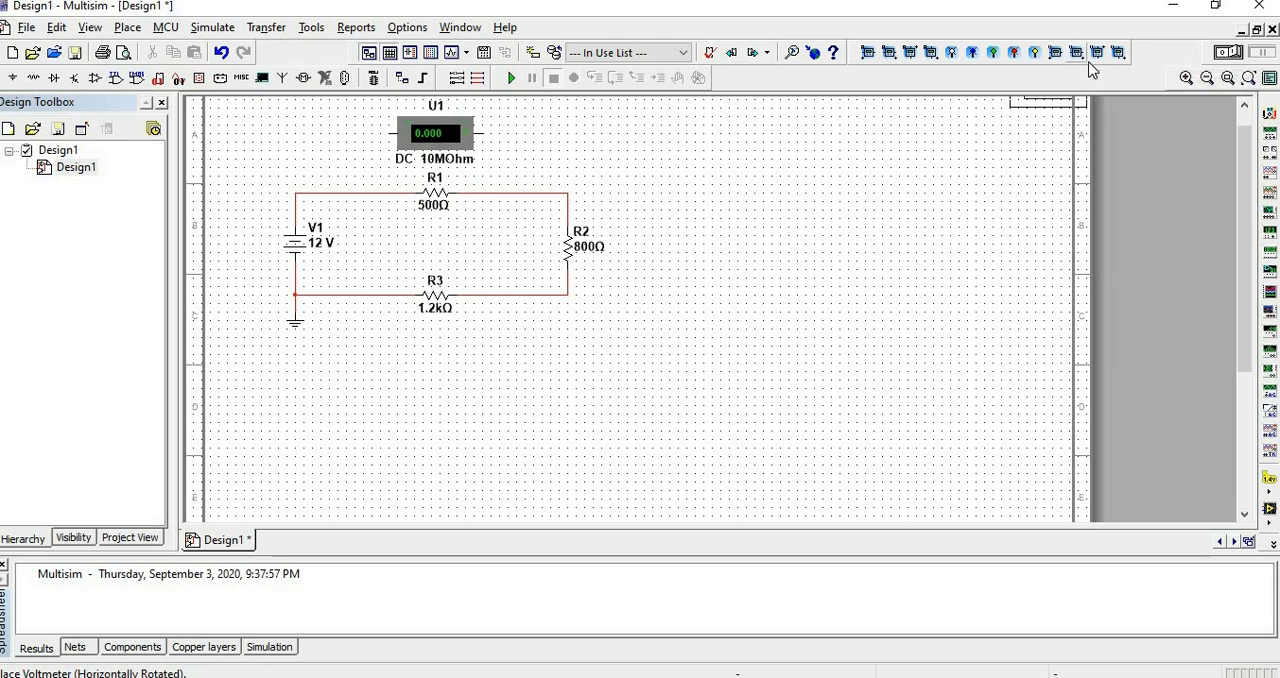
{"action": "scroll", "coordinate": [374, 471], "scroll_direction": "down", "scroll_amount": 3}
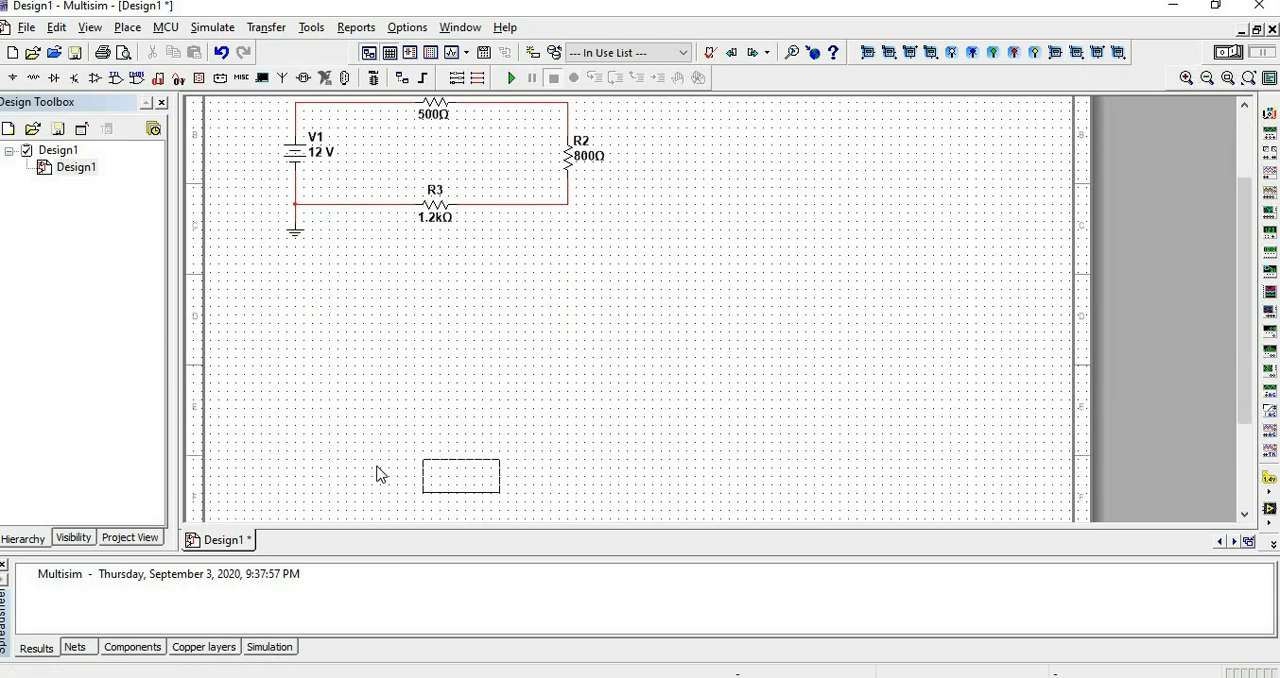
{"action": "left_click", "coordinate": [389, 261]}
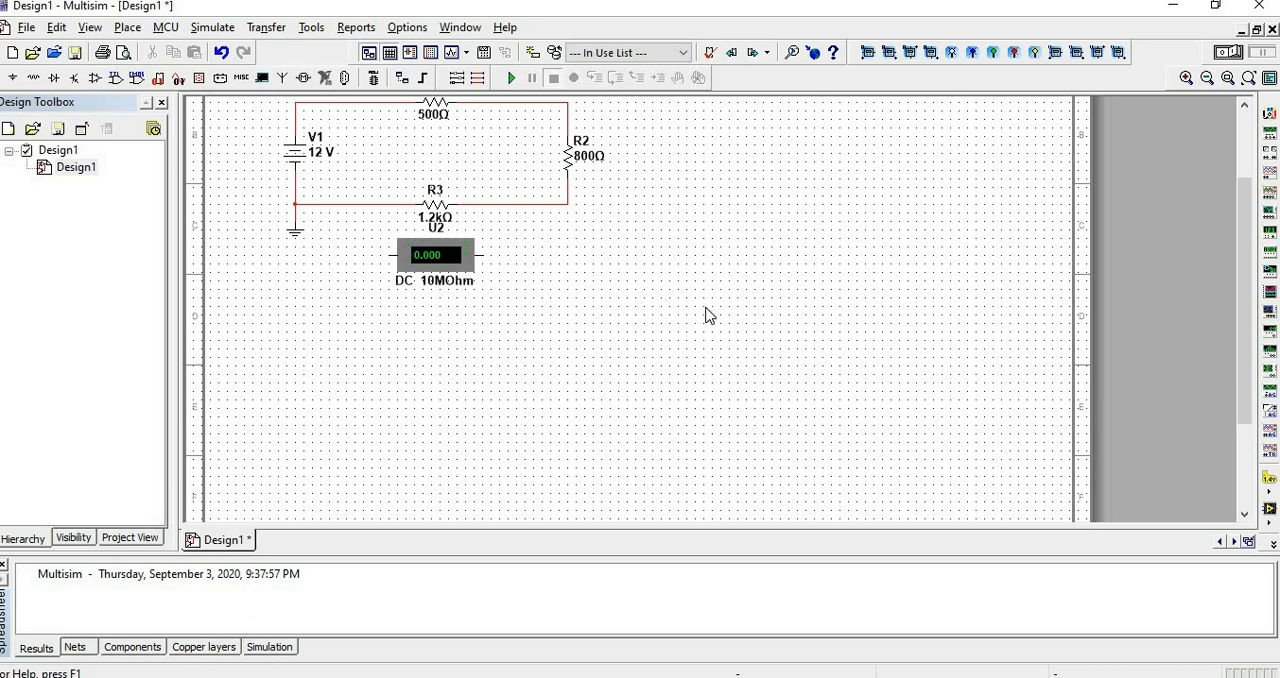
Place a vertical voltmeter to the right of resistor R2.
{"action": "scroll", "coordinate": [888, 332], "scroll_direction": "up", "scroll_amount": 2}
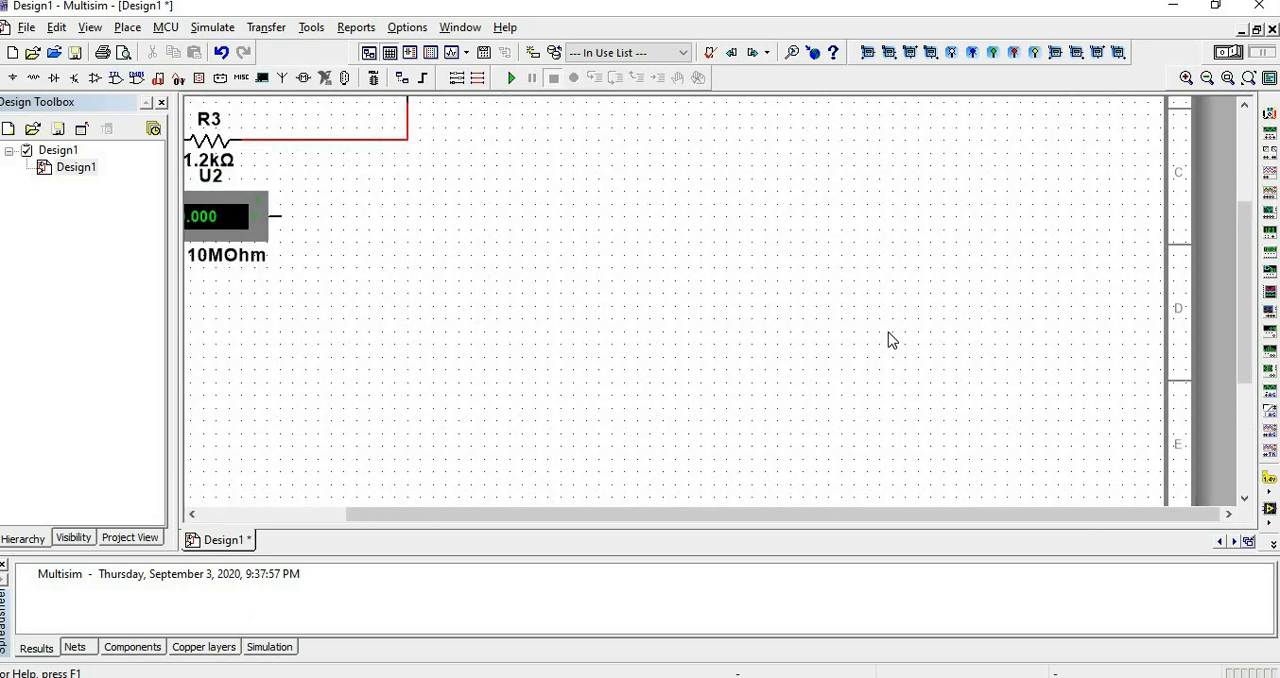
{"action": "scroll", "coordinate": [888, 332], "scroll_direction": "down", "scroll_amount": 1}
{"action": "scroll", "coordinate": [868, 365], "scroll_direction": "down", "scroll_amount": 1}
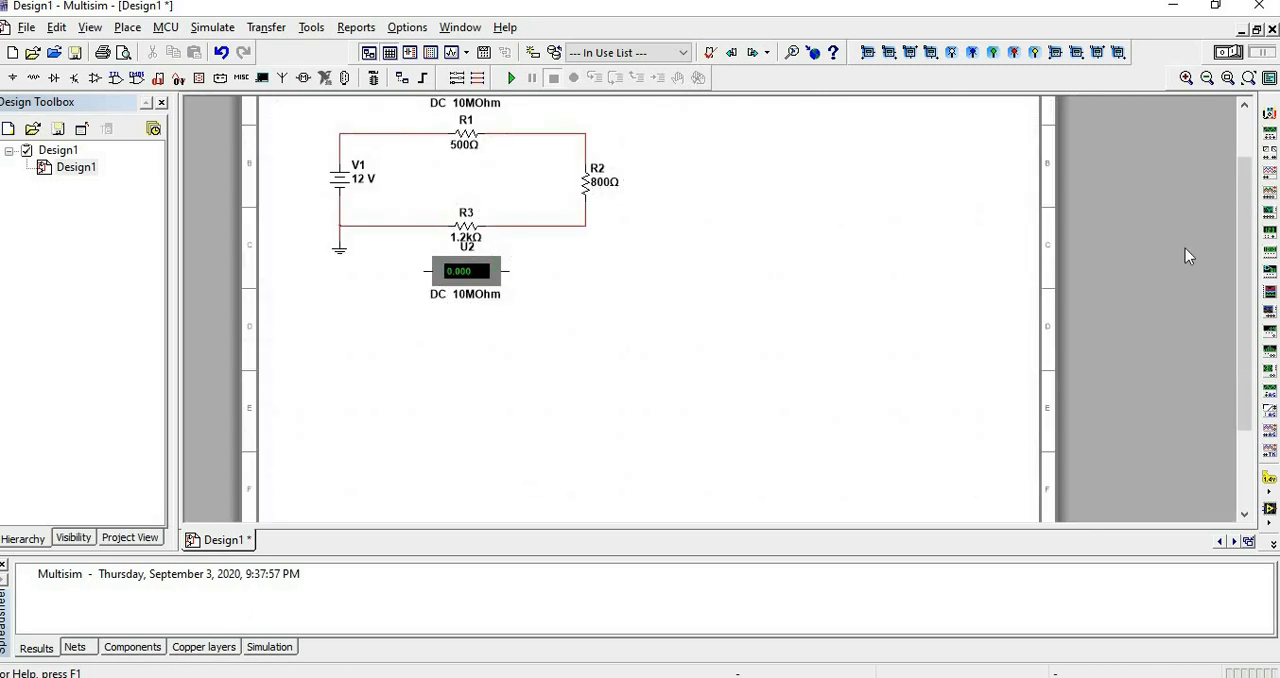
{"action": "left_click_drag", "start_coordinate": [1255, 200], "coordinate": [1241, 143]}
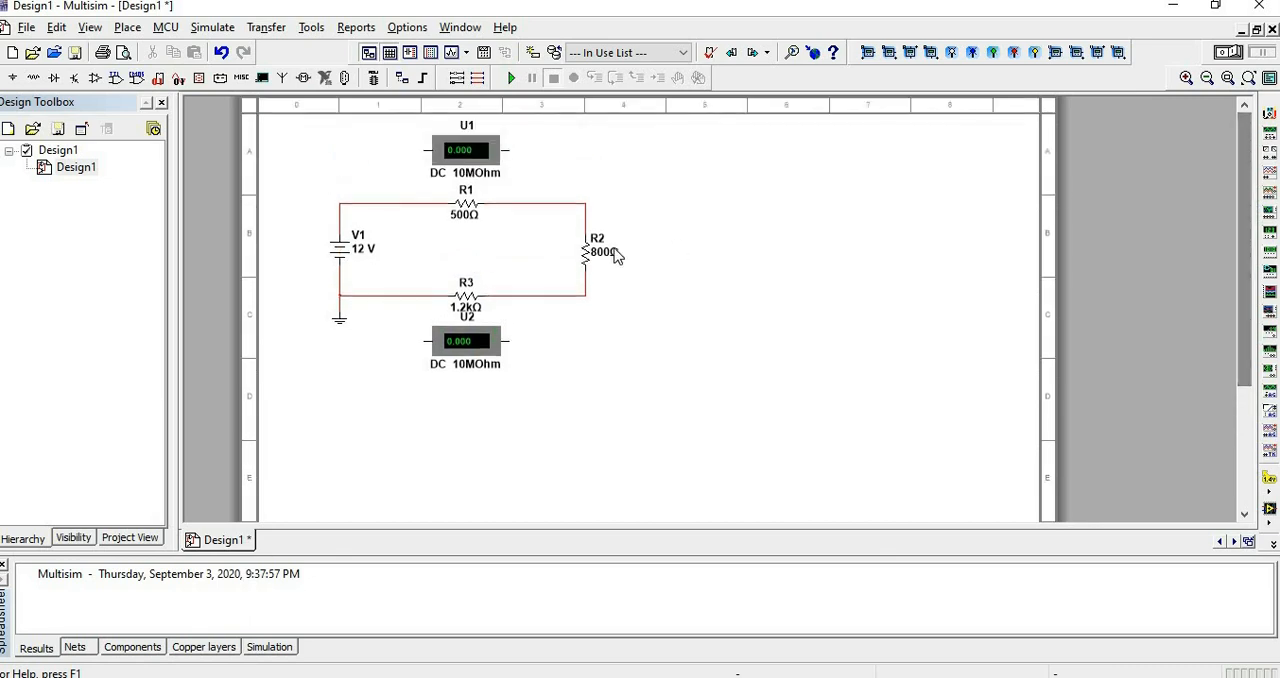
{"action": "scroll", "coordinate": [503, 233], "scroll_direction": "up", "scroll_amount": 1}
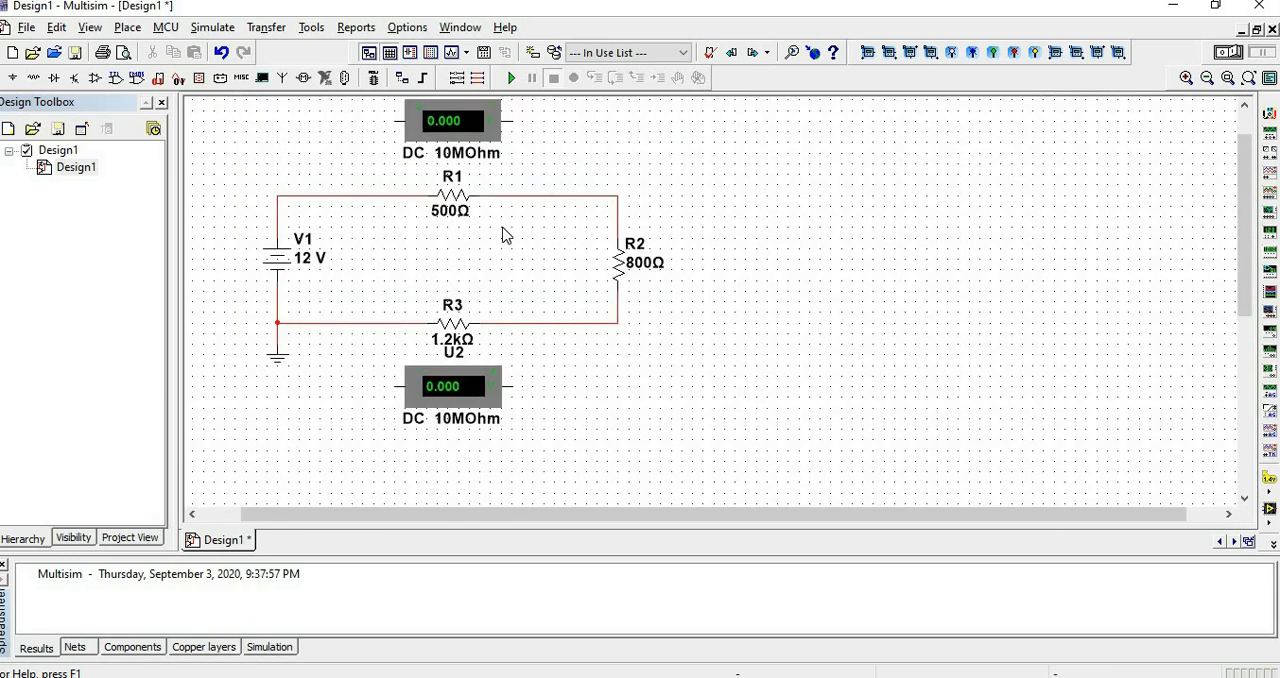
{"action": "scroll", "coordinate": [505, 235], "scroll_direction": "down", "scroll_amount": 1}
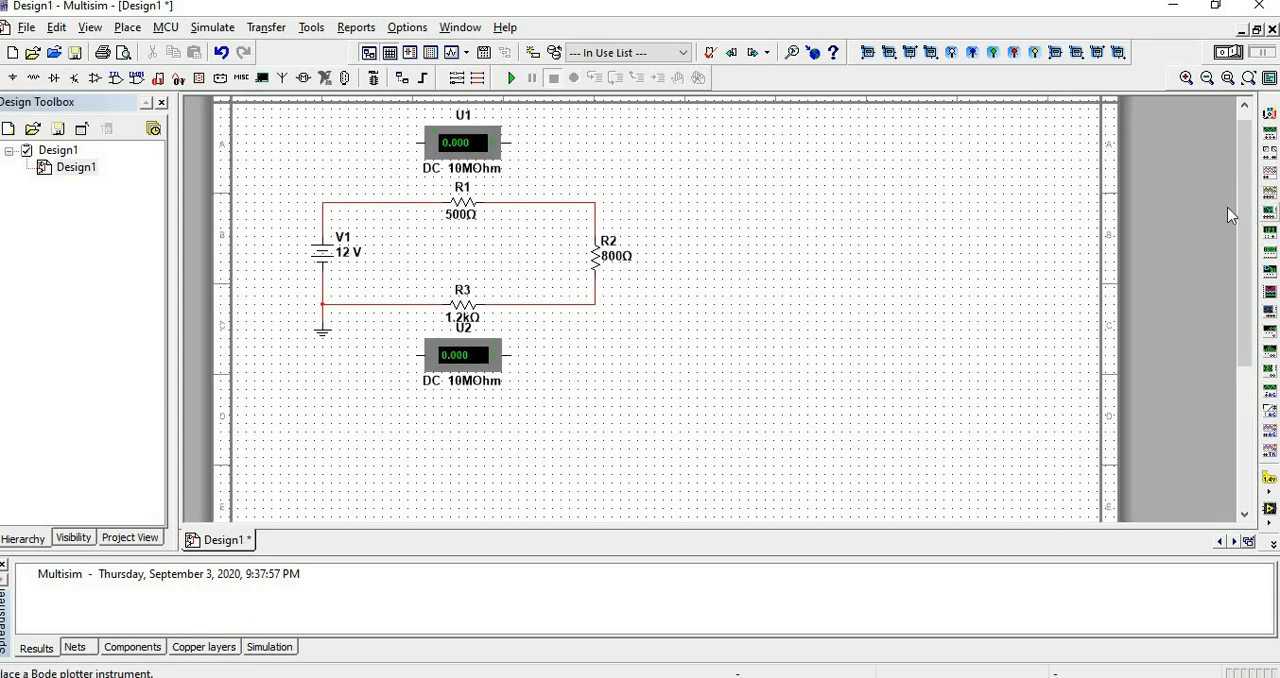
{"action": "left_click_drag", "start_coordinate": [1248, 228], "coordinate": [1247, 200]}
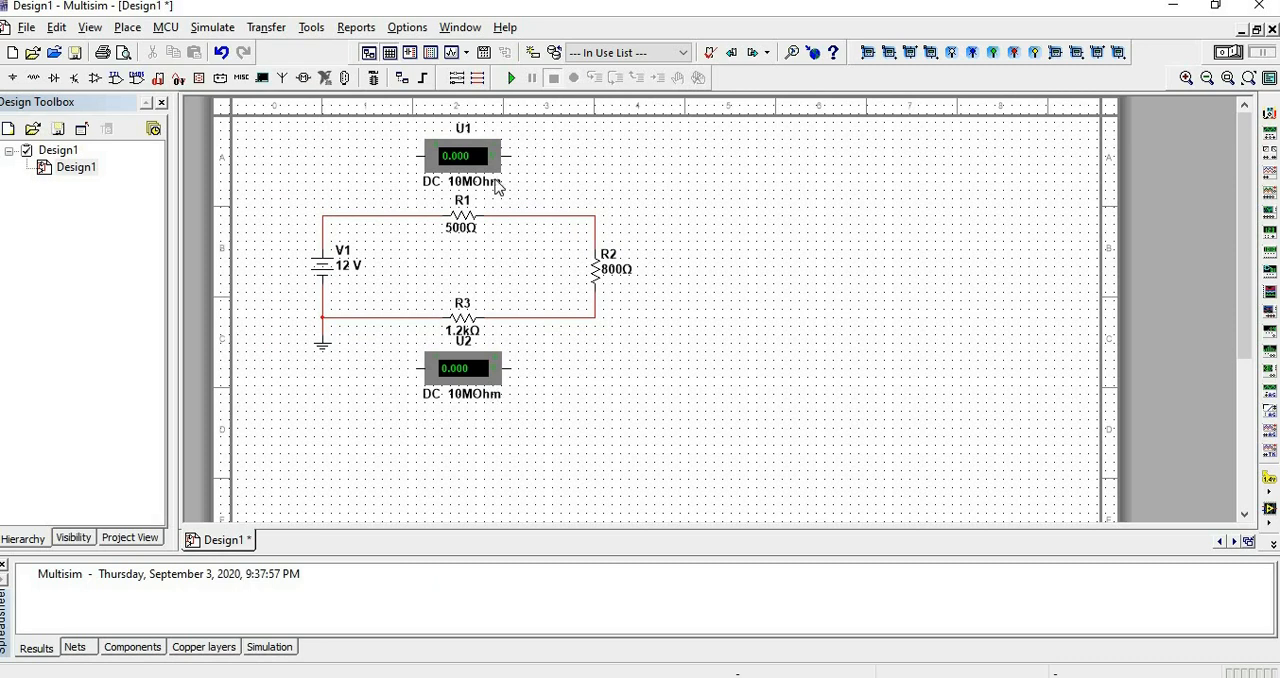
{"action": "left_click", "coordinate": [1099, 54]}
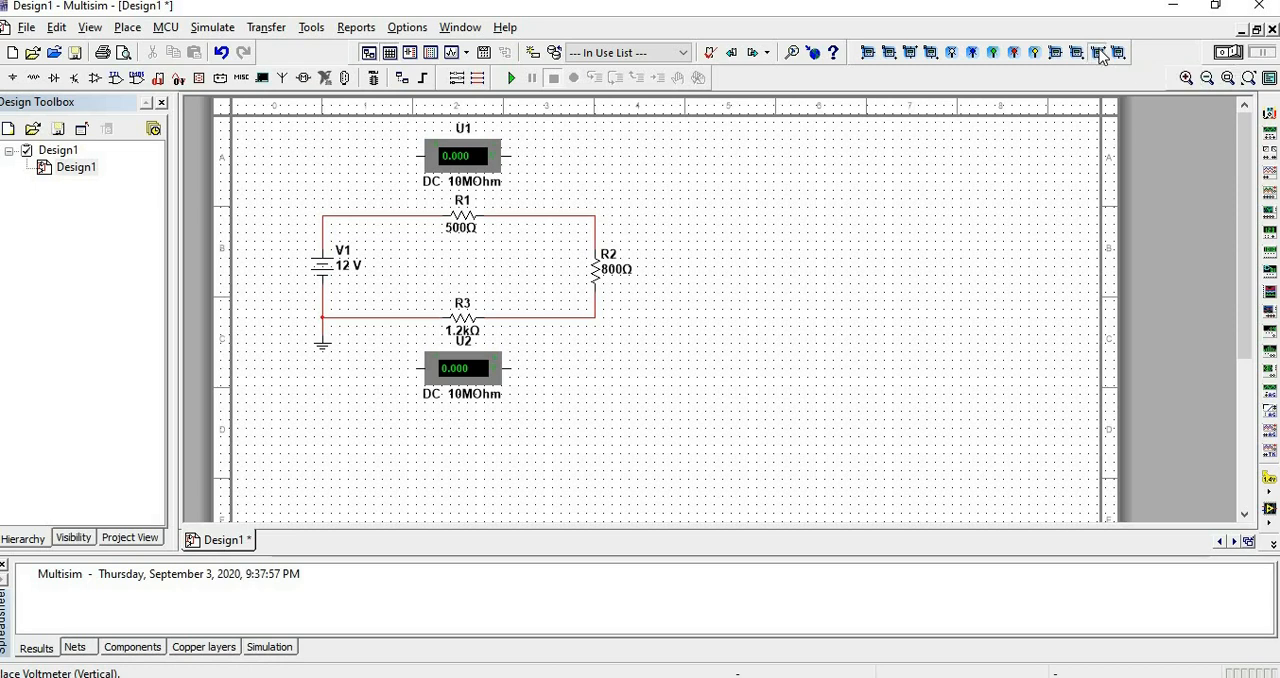
{"action": "scroll", "coordinate": [621, 351], "scroll_direction": "up", "scroll_amount": 1}
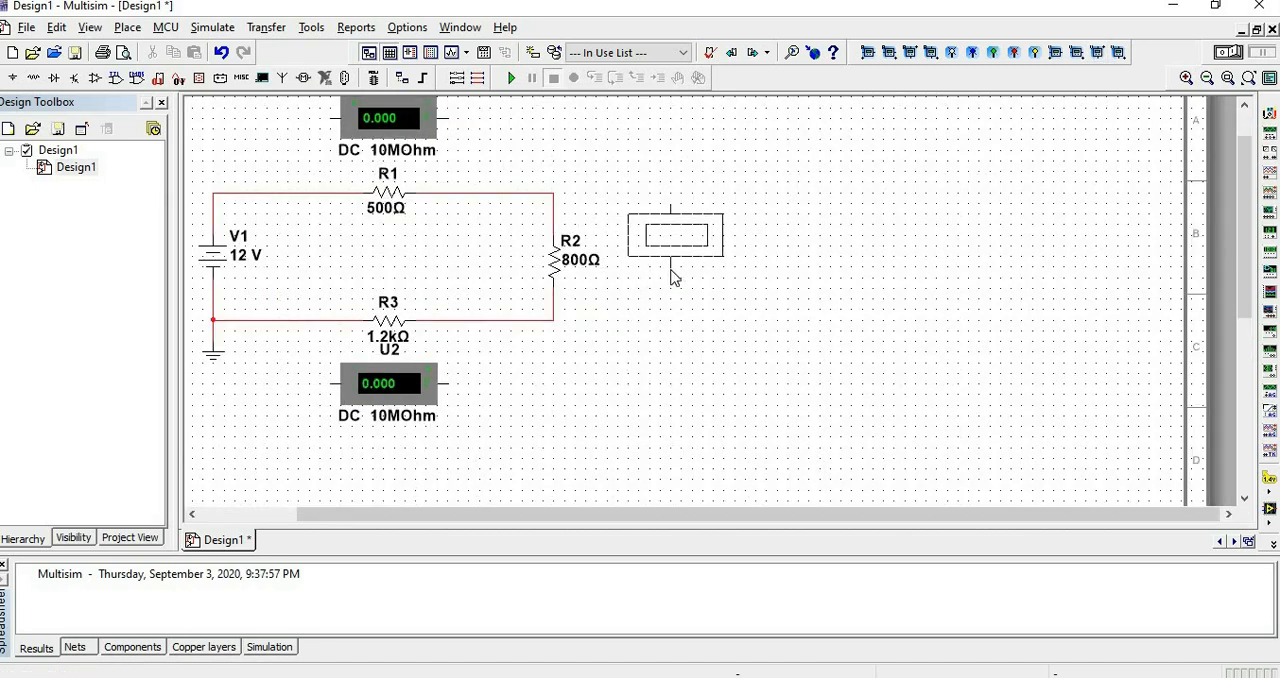
{"action": "left_click", "coordinate": [670, 270]}
{"action": "scroll", "coordinate": [672, 276], "scroll_direction": "down", "scroll_amount": 1}
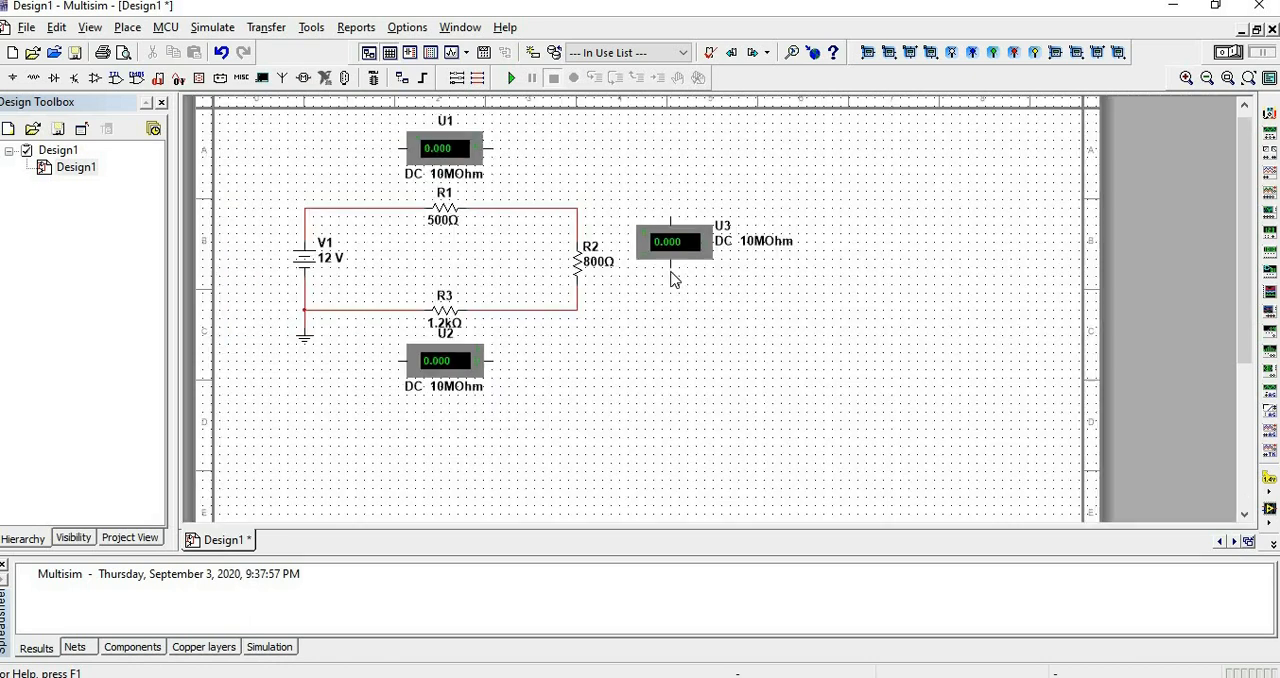
Wire both terminals of voltmeter U1 in parallel across resistor R1.
{"action": "scroll", "coordinate": [670, 282], "scroll_direction": "down", "scroll_amount": 1}
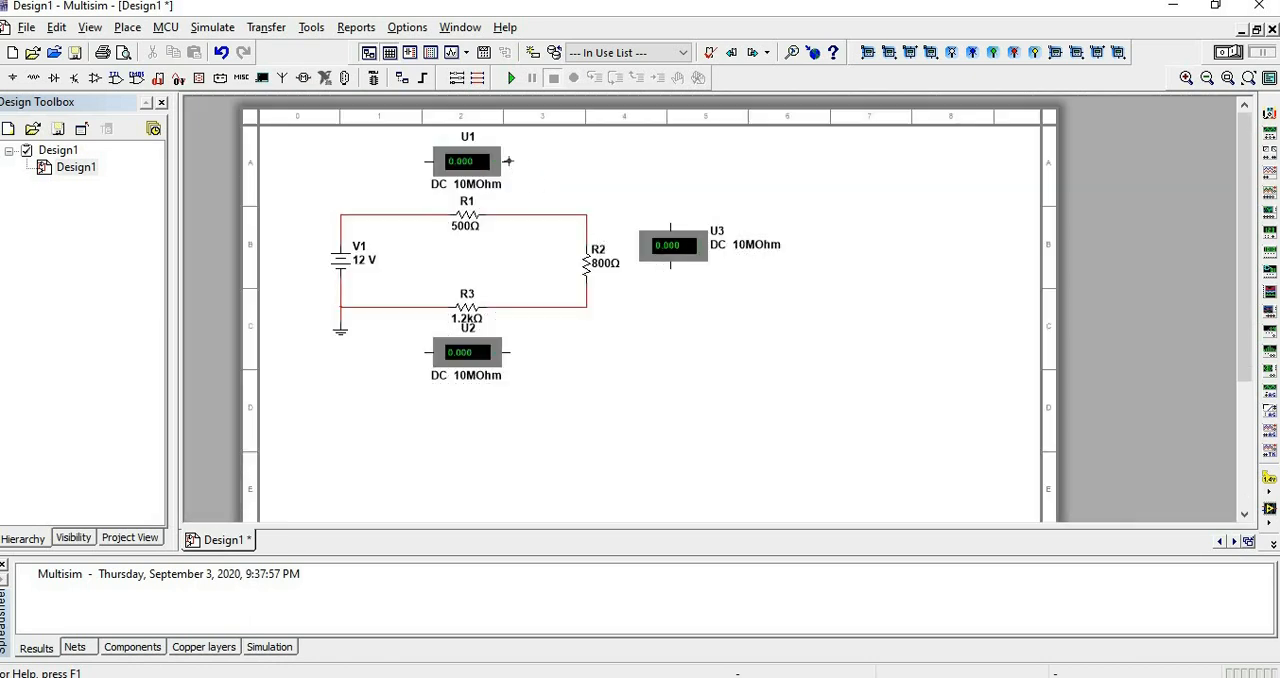
{"action": "left_click", "coordinate": [508, 161]}
{"action": "left_click", "coordinate": [508, 214]}
{"action": "left_click", "coordinate": [425, 161]}
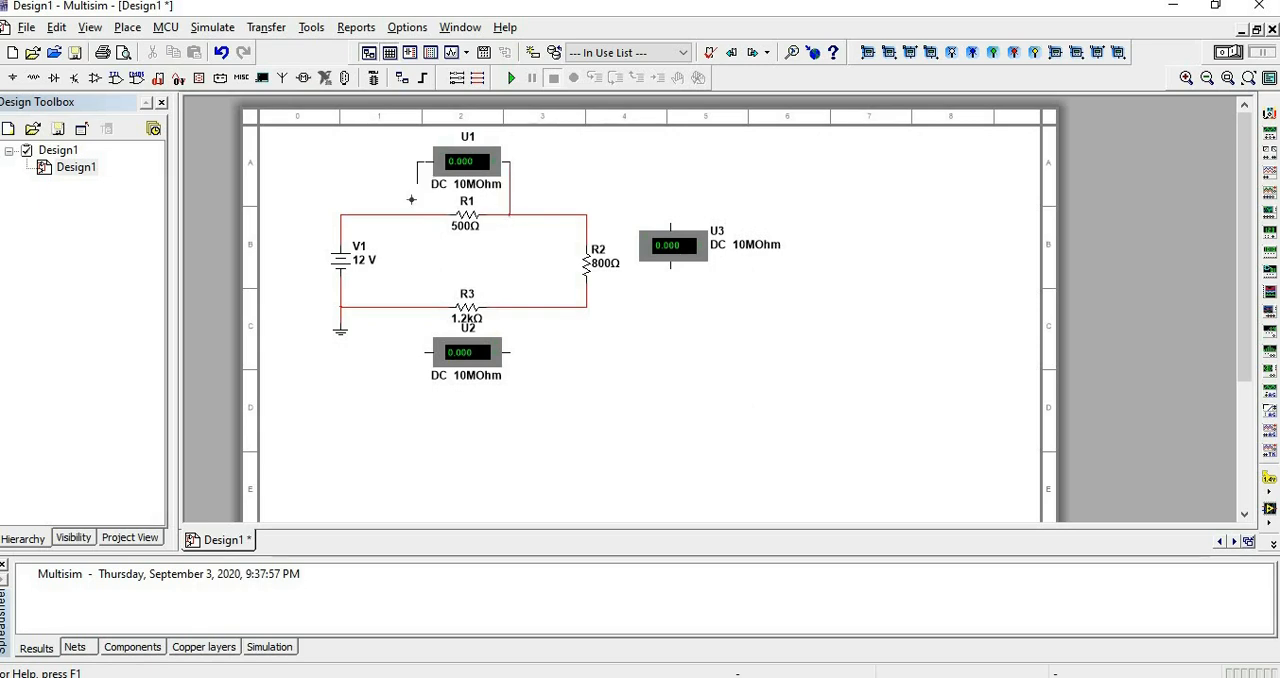
{"action": "left_click", "coordinate": [416, 214]}
Wire voltmeter U3 in parallel across resistor R2 and voltmeter U2 in parallel across resistor R3.
{"action": "left_click", "coordinate": [668, 224]}
{"action": "left_click", "coordinate": [589, 225]}
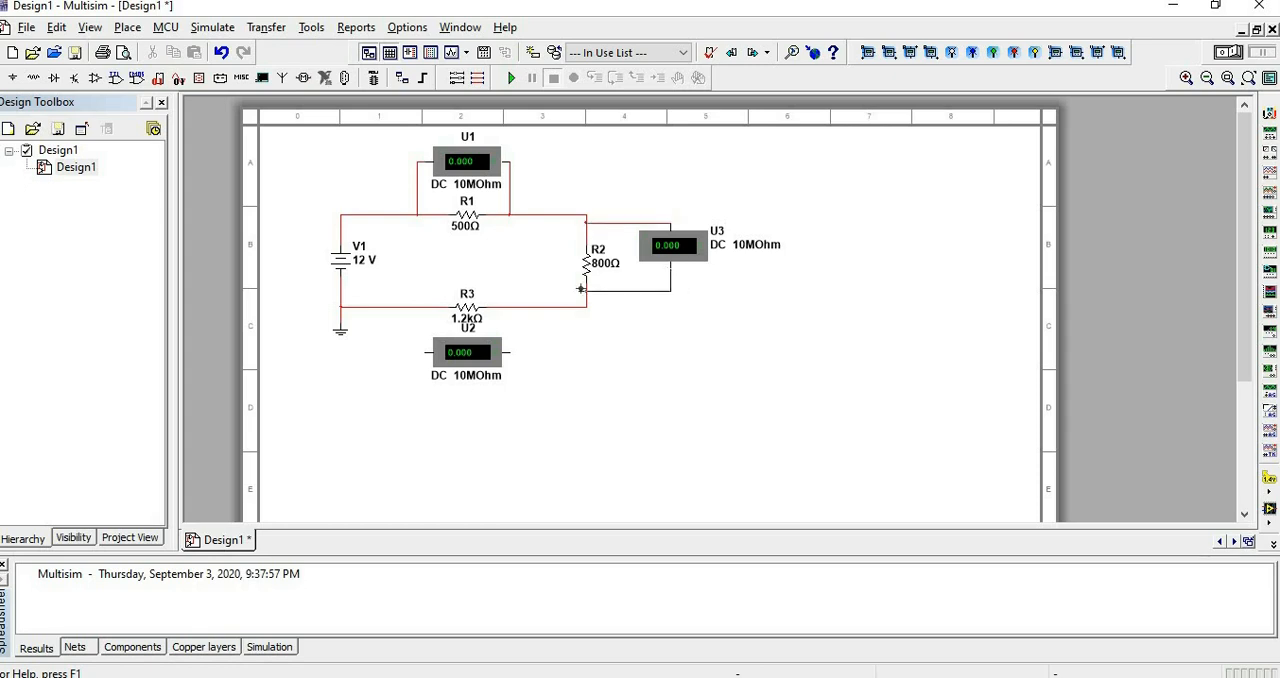
{"action": "left_click", "coordinate": [510, 345]}
{"action": "left_click", "coordinate": [516, 307]}
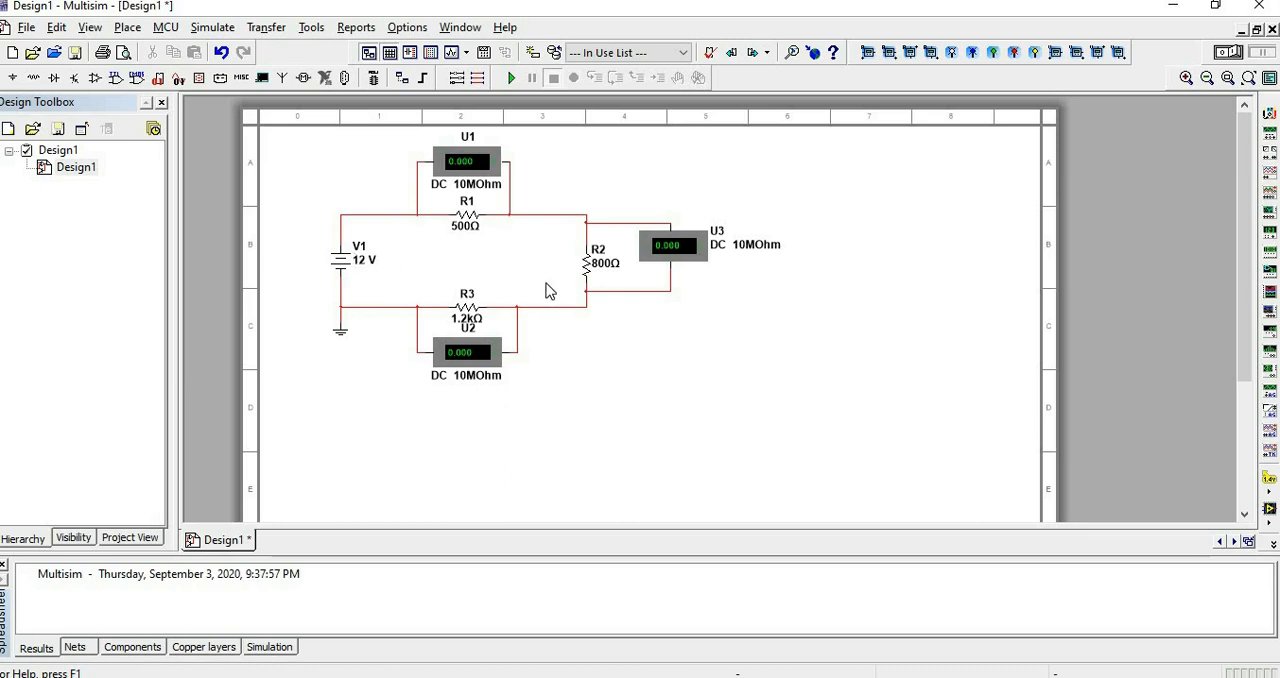
Run the interactive simulation of the series circuit.
{"action": "scroll", "coordinate": [543, 293], "scroll_direction": "up", "scroll_amount": 1}
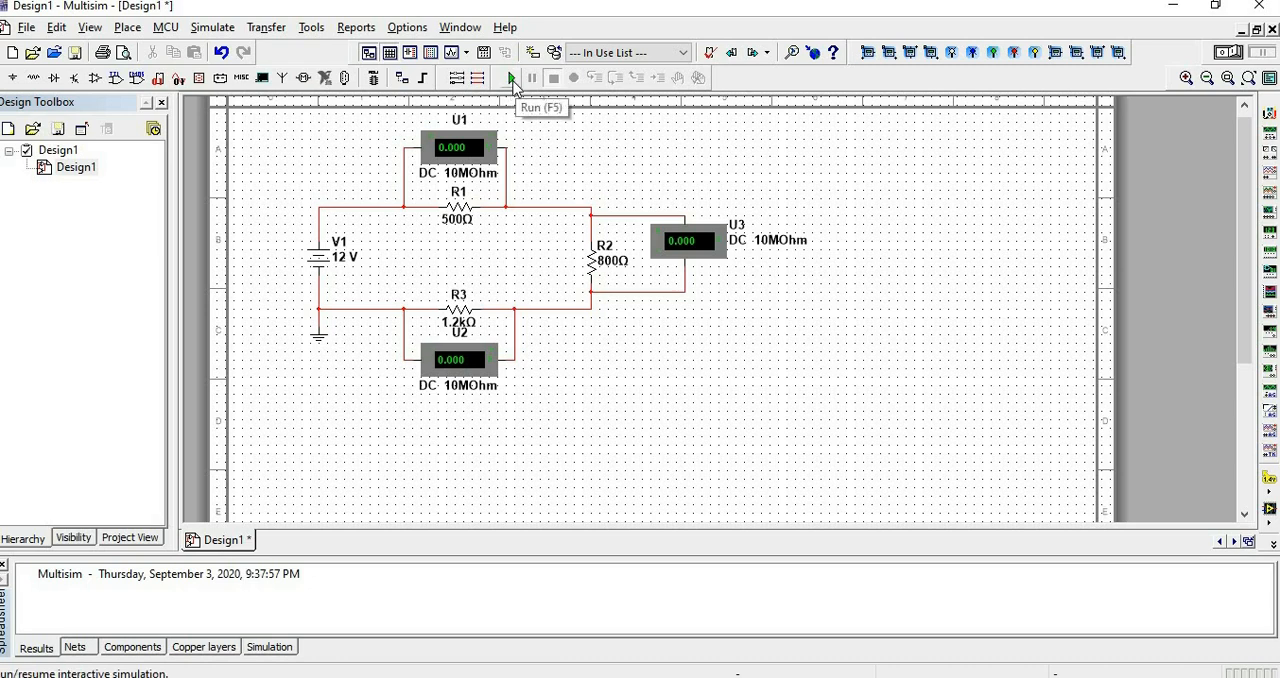
{"action": "left_click", "coordinate": [512, 80]}
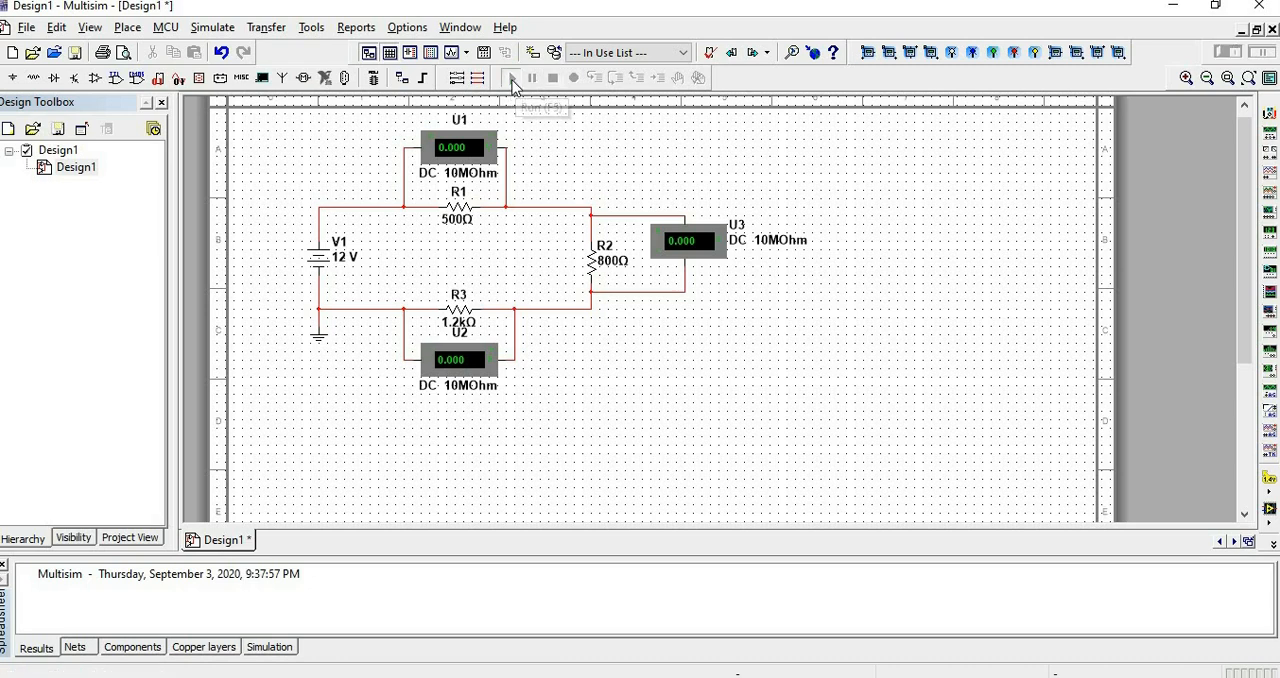